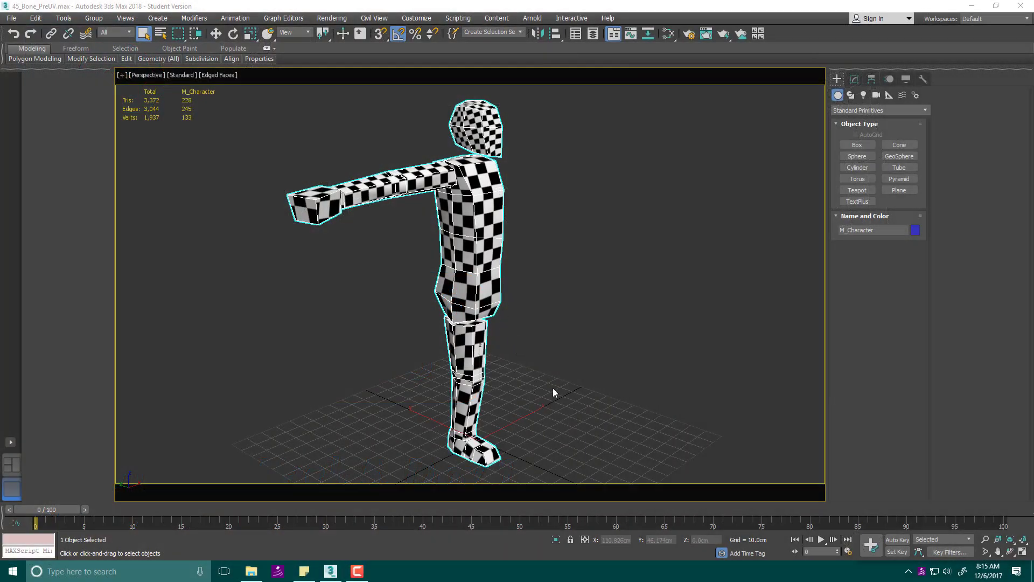
# - Switch to the Front view and add an Unwrap UVW modifier to the half-body character mesh
pyautogui.moveTo(554, 397)
pyautogui.mouseDown(button='middle')
pyautogui.moveTo(547, 407)
pyautogui.moveTo(560, 410)
pyautogui.mouseUp(button='middle')
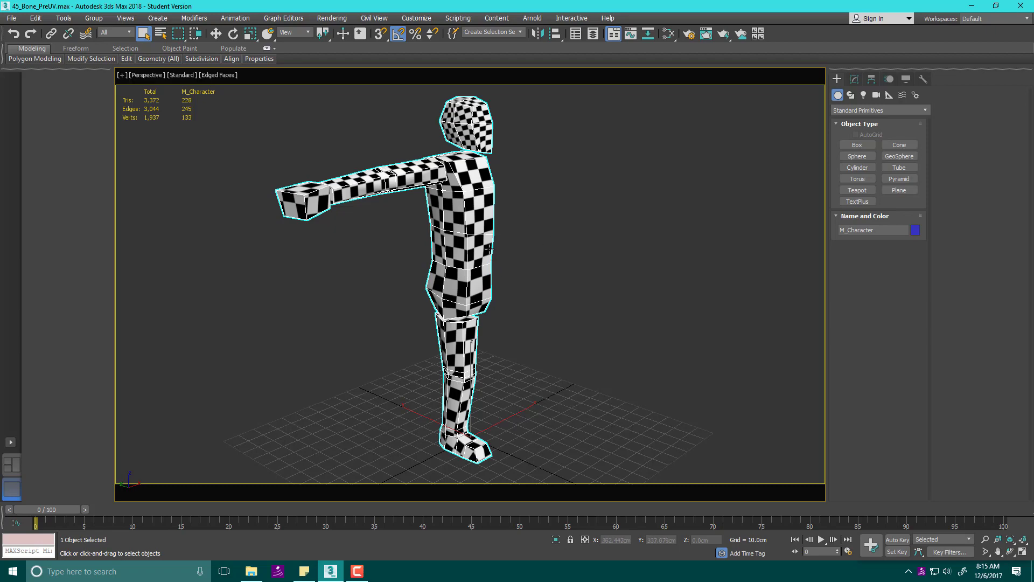
pyautogui.moveTo(466, 293); pyautogui.dragTo(458, 299, button='middle')
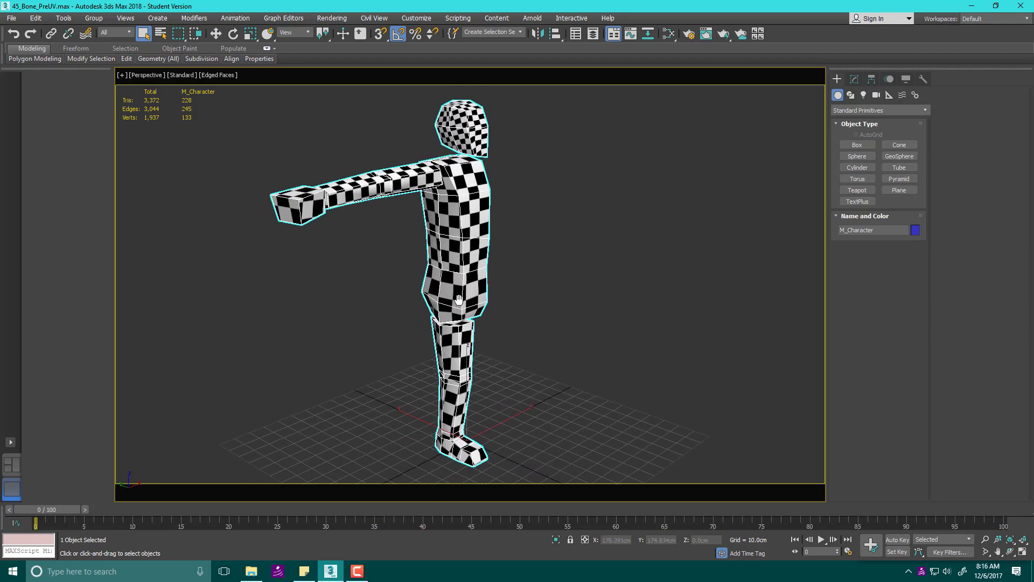
pyautogui.press('f')
pyautogui.moveTo(521, 305); pyautogui.dragTo(506, 321, button='middle')
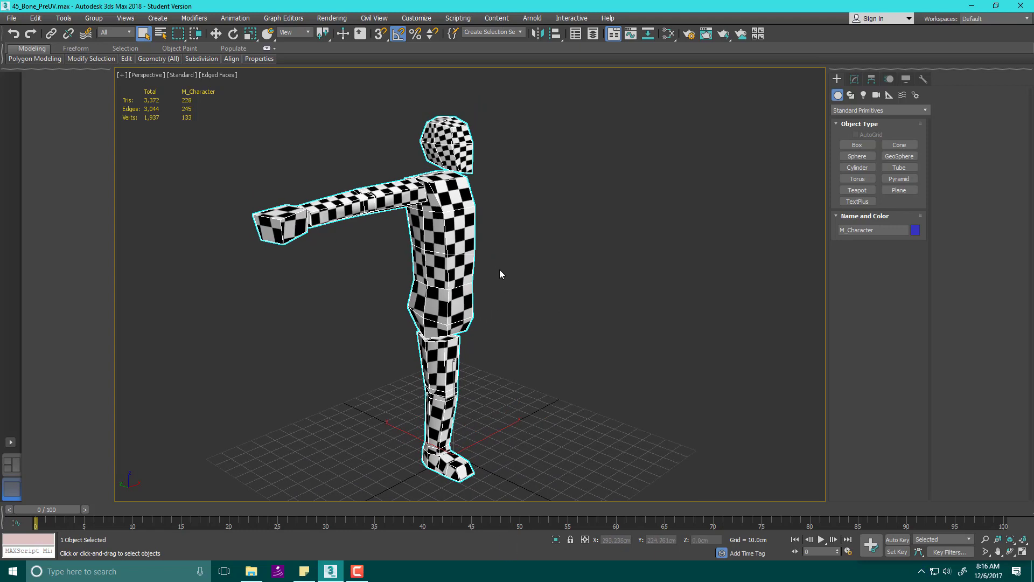
pyautogui.press('f')
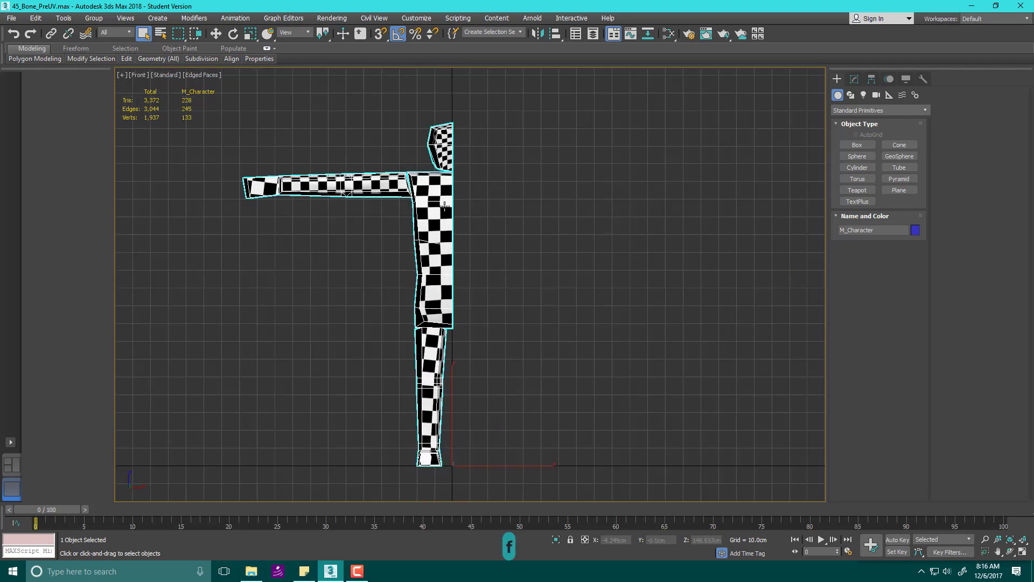
pyautogui.click(854, 80)
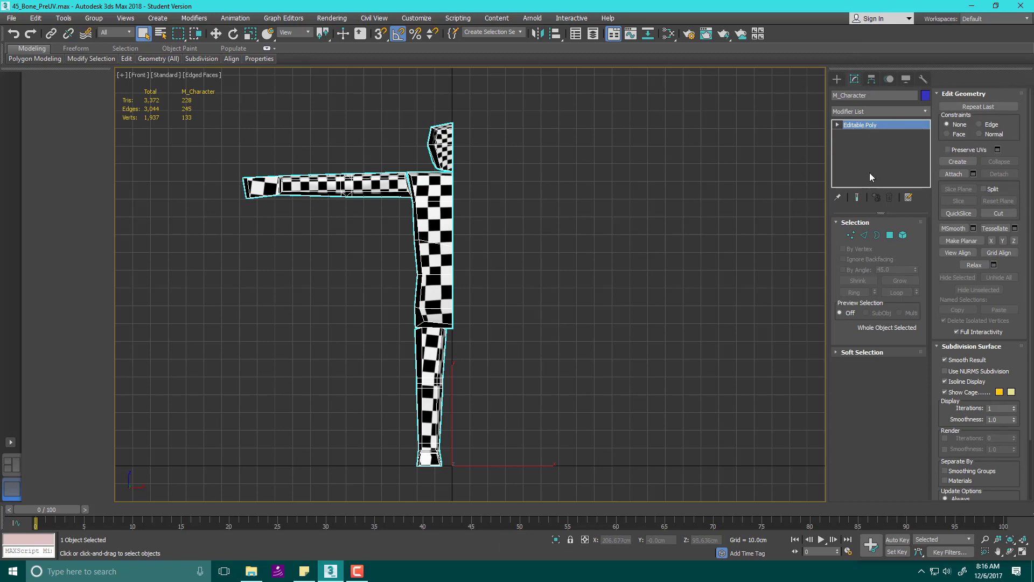
pyautogui.click(862, 108)
pyautogui.write('un')
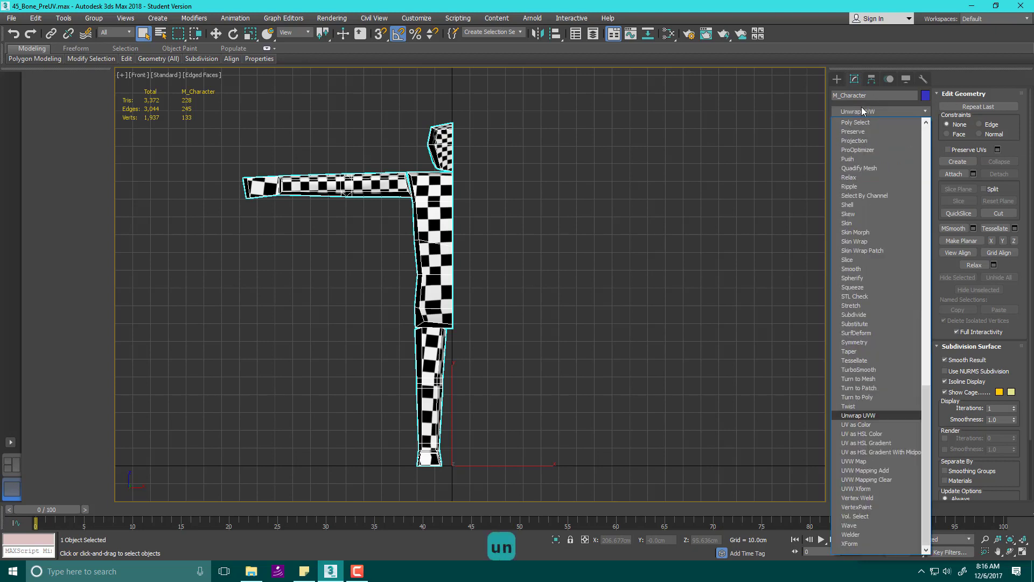
pyautogui.press('Return')
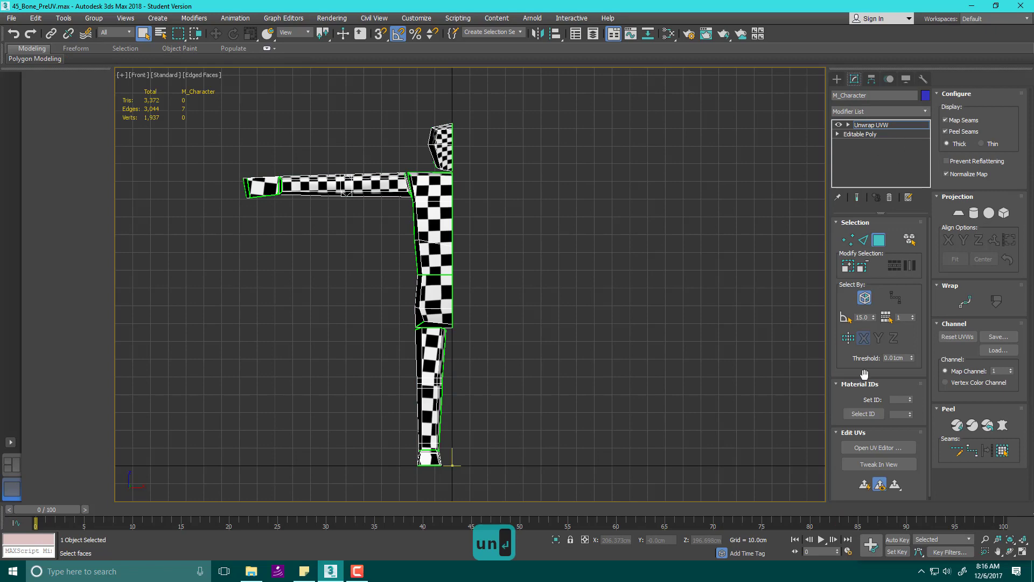
# - Open the UV editor for the character and enlarge its window beside the model
pyautogui.click(893, 449)
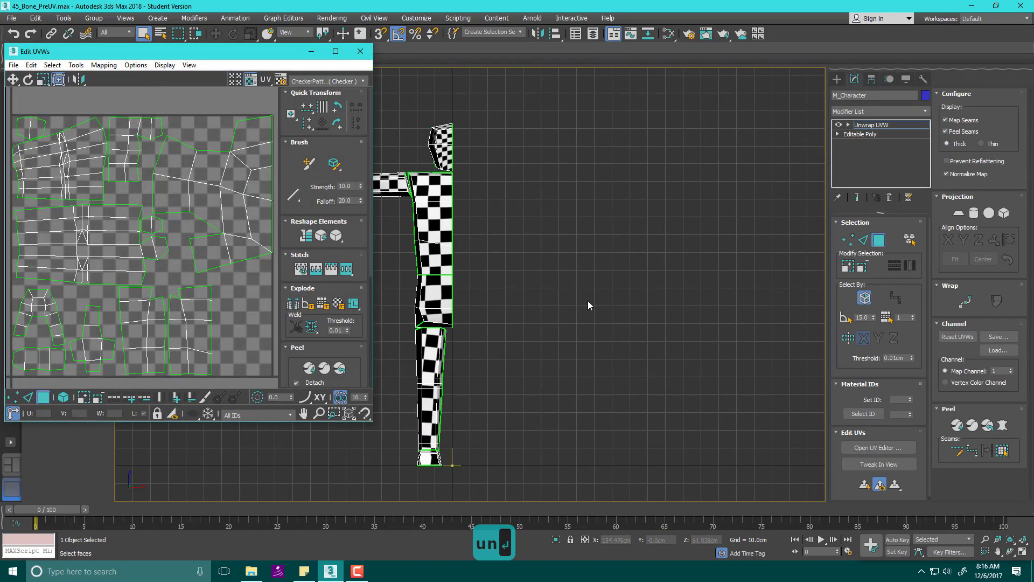
pyautogui.keyDown('alt'); pyautogui.moveTo(569, 341); pyautogui.dragTo(722, 258, button='middle'); pyautogui.keyUp('alt')
pyautogui.scroll(4, 645, 262)
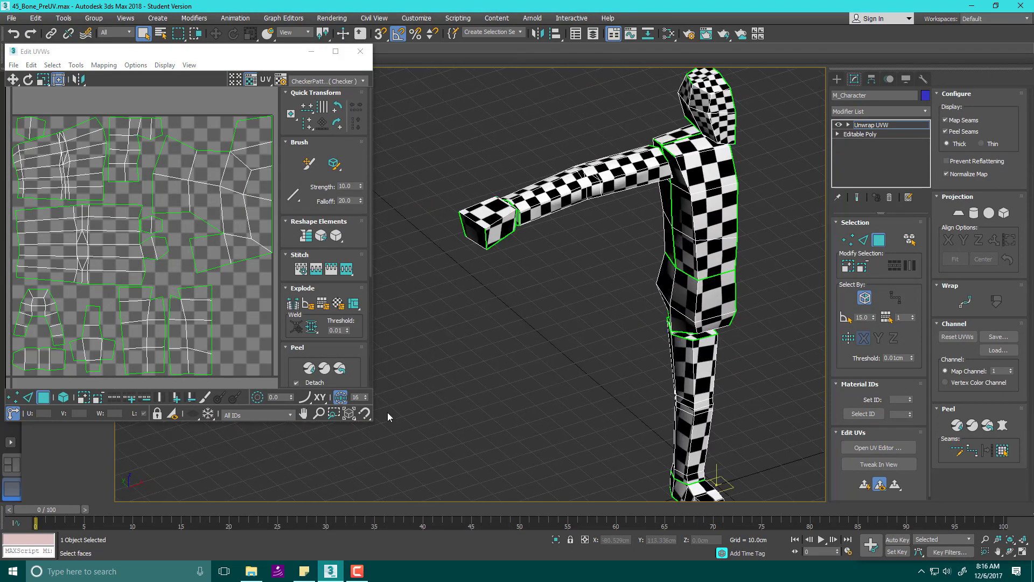
pyautogui.moveTo(371, 423); pyautogui.dragTo(526, 512)
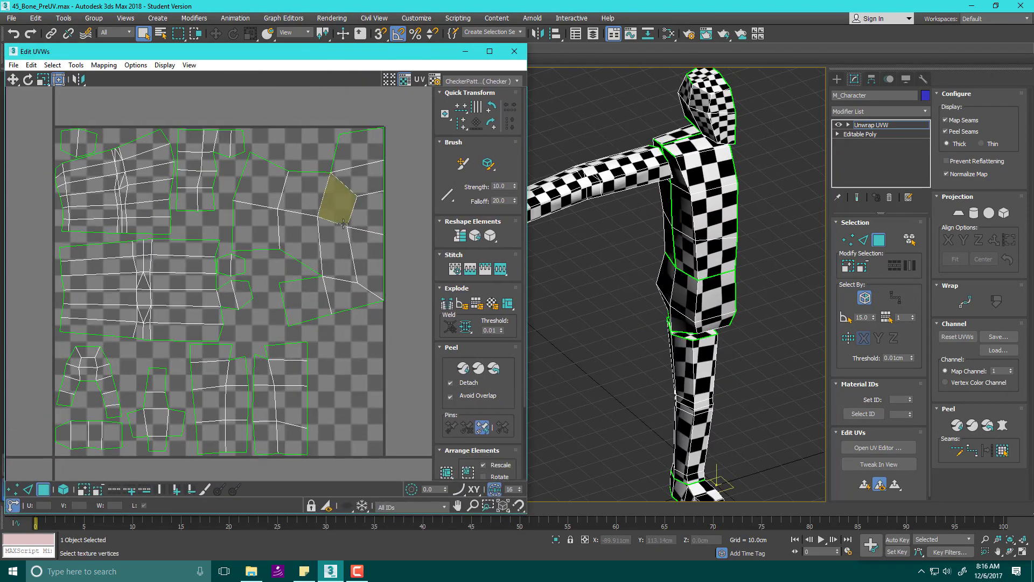
# - Turn on element selection for UVs and select the foot's shells to locate them on the model
pyautogui.click(67, 492)
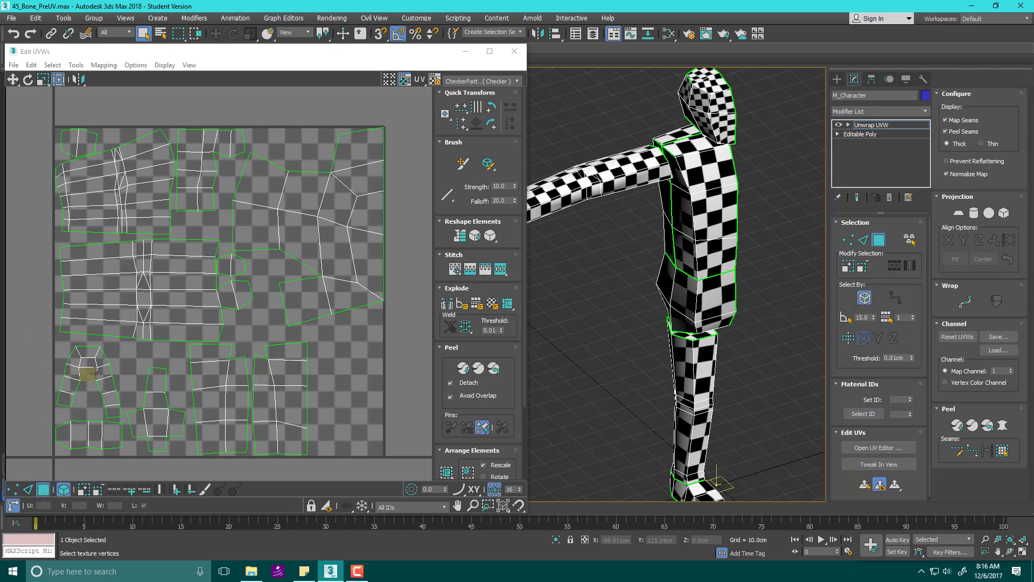
pyautogui.click(96, 373)
pyautogui.moveTo(769, 316); pyautogui.dragTo(753, 286, button='middle')
pyautogui.click(101, 427)
pyautogui.moveTo(741, 329)
pyautogui.keyDown('alt'); pyautogui.mouseDown(button='middle')
pyautogui.moveTo(746, 269)
pyautogui.moveTo(756, 319)
pyautogui.mouseUp(button='middle'); pyautogui.keyUp('alt')
# - Select the leg's UV shells and add the pelvis shells to see which body parts they cover
pyautogui.click(666, 322)
pyautogui.moveTo(664, 336); pyautogui.dragTo(641, 348, button='middle')
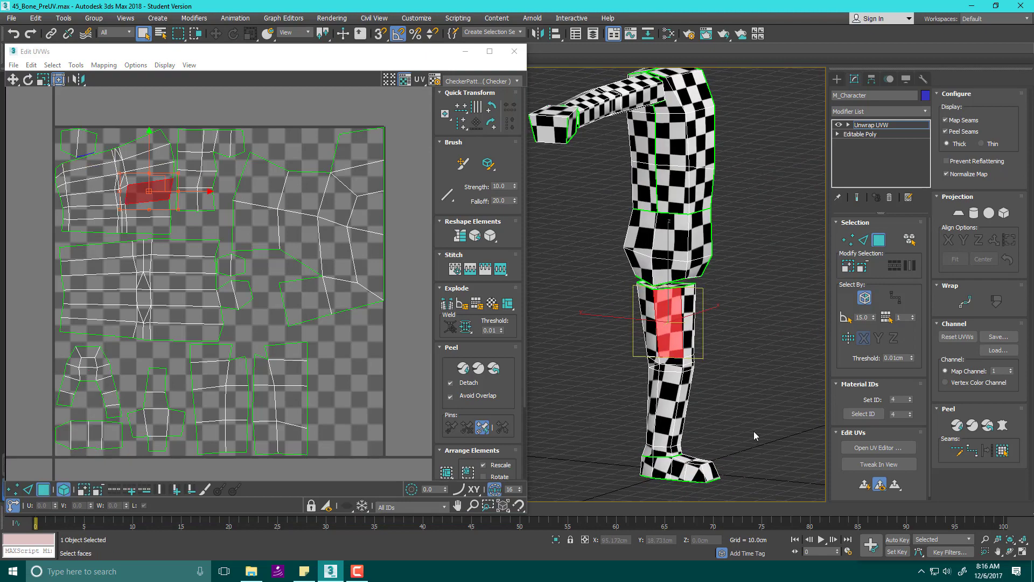
pyautogui.moveTo(754, 430); pyautogui.dragTo(619, 295)
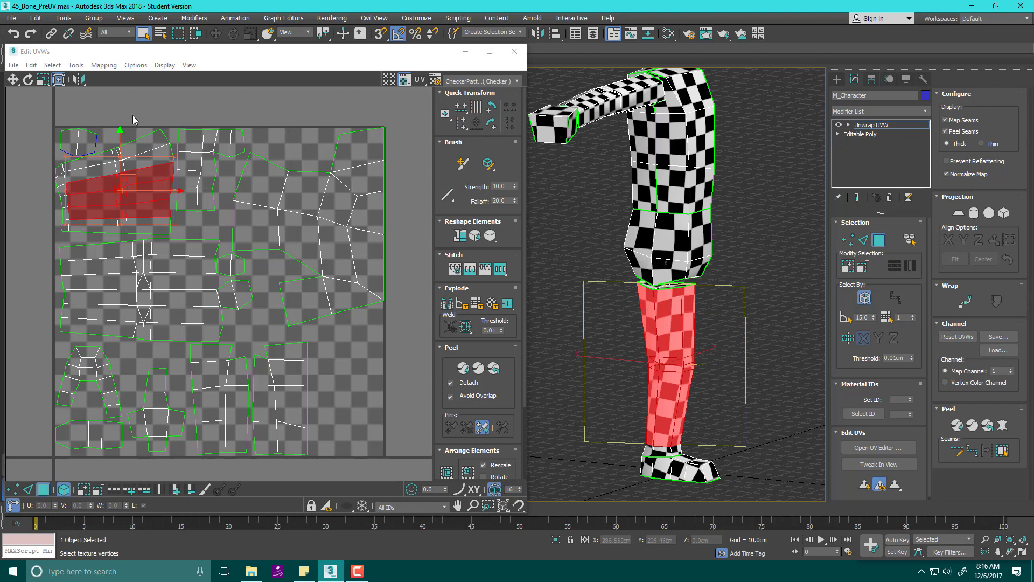
pyautogui.doubleClick(109, 197)
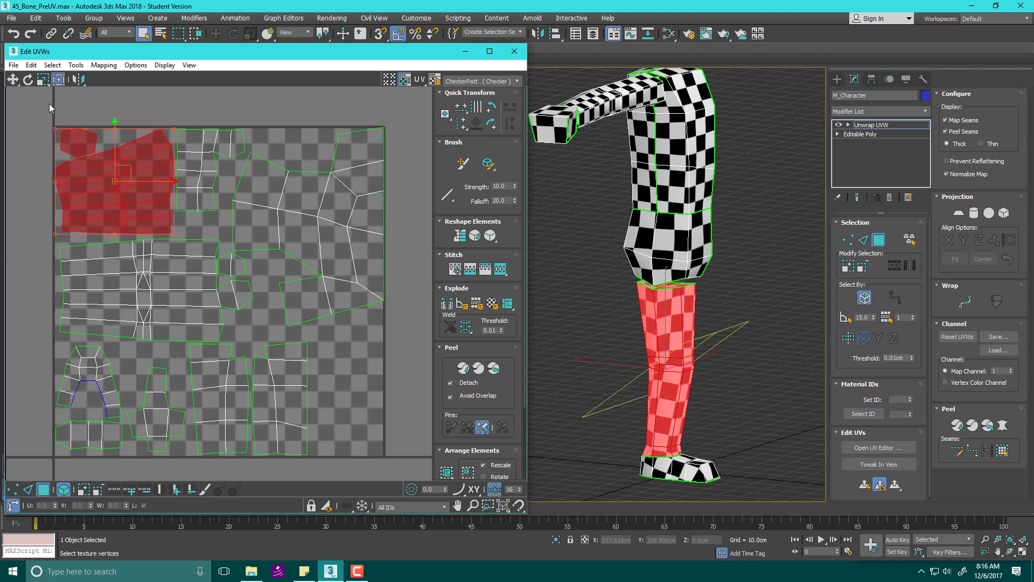
pyautogui.keyDown('ctrl'); pyautogui.click(202, 189); pyautogui.keyUp('ctrl')
pyautogui.scroll(3, 689, 252)
pyautogui.keyDown('alt'); pyautogui.moveTo(689, 252); pyautogui.dragTo(753, 253, button='middle'); pyautogui.keyUp('alt')
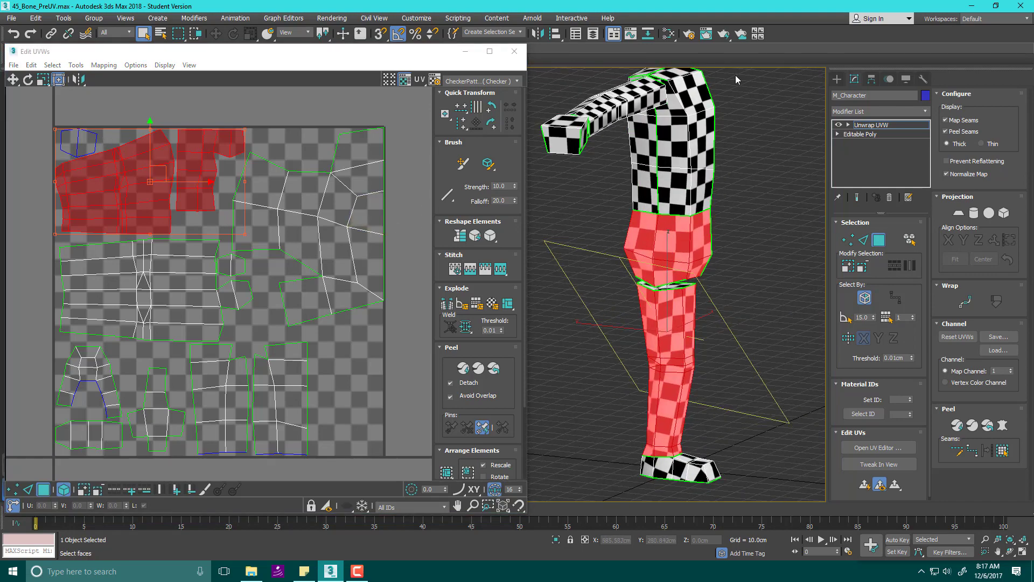
# - Select the two torso UV shells one after the other to identify each on the model
pyautogui.keyDown('alt'); pyautogui.moveTo(574, 157); pyautogui.dragTo(750, 255, button='middle'); pyautogui.keyUp('alt')
pyautogui.click(736, 249)
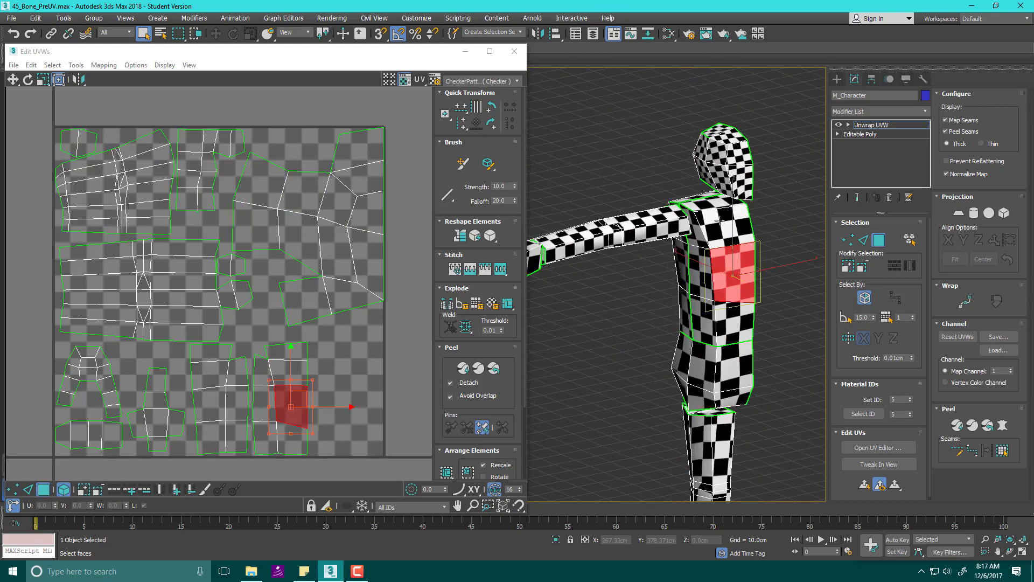
pyautogui.click(268, 419)
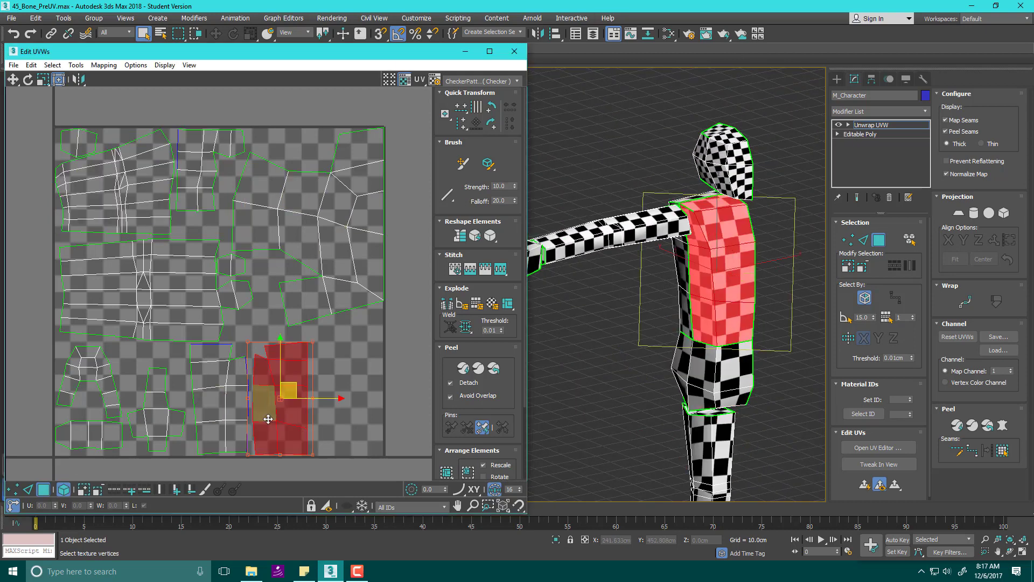
pyautogui.click(237, 408)
pyautogui.keyDown('alt'); pyautogui.moveTo(571, 350); pyautogui.dragTo(653, 319, button='middle'); pyautogui.keyUp('alt')
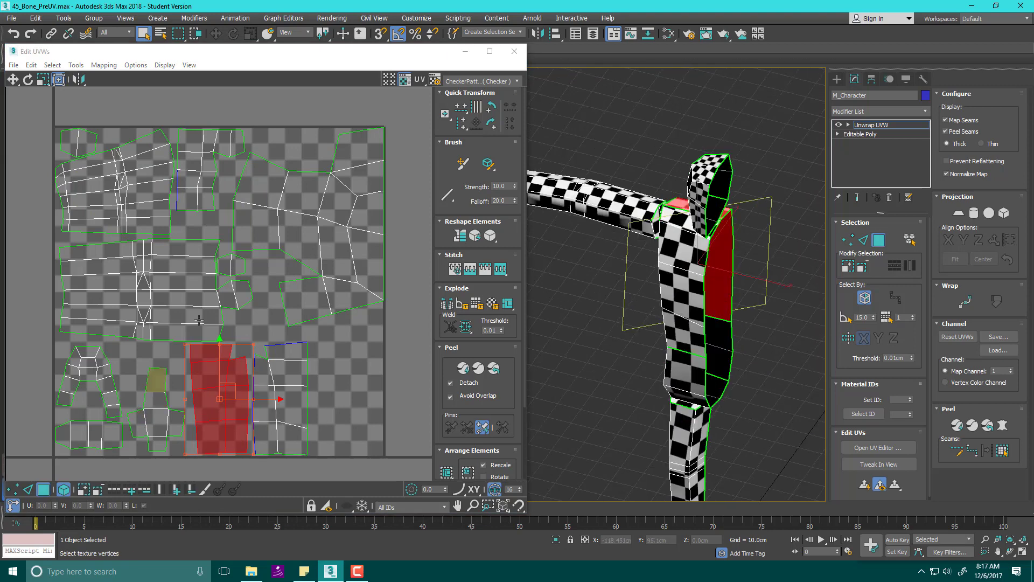
# - Select the arm's and the head's UV shells in turn and examine the head's checker pattern up close
pyautogui.moveTo(41, 254); pyautogui.dragTo(270, 315)
pyautogui.click(323, 163)
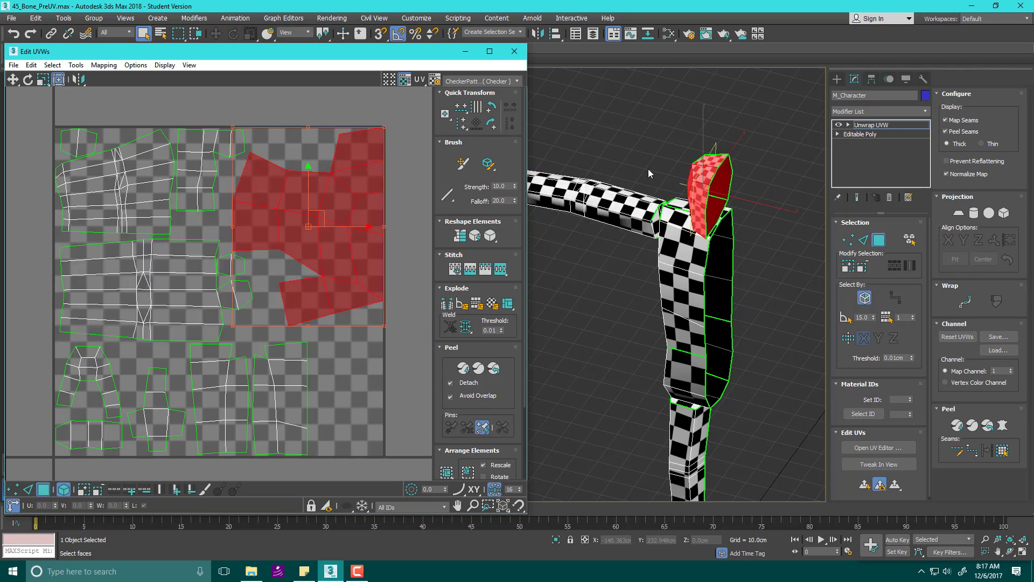
pyautogui.keyDown('alt'); pyautogui.moveTo(648, 177); pyautogui.dragTo(683, 172, button='middle'); pyautogui.keyUp('alt')
pyautogui.scroll(2, 649, 197)
pyautogui.moveTo(647, 200); pyautogui.dragTo(635, 226, button='middle')
pyautogui.scroll(2, 633, 229)
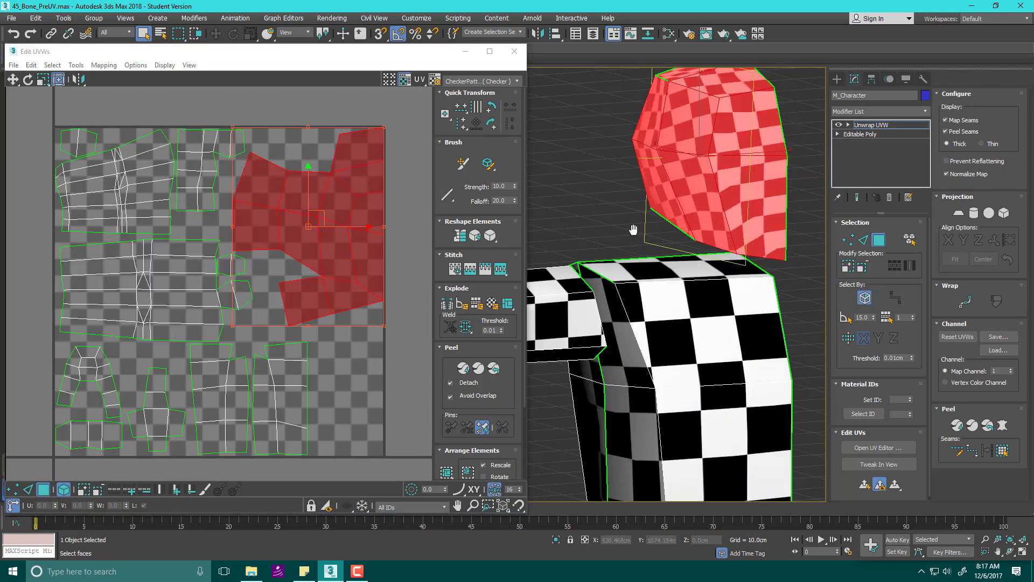
pyautogui.scroll(1, 697, 178)
pyautogui.scroll(-2, 696, 179)
pyautogui.keyDown('alt'); pyautogui.moveTo(765, 157); pyautogui.dragTo(749, 176, button='middle'); pyautogui.keyUp('alt')
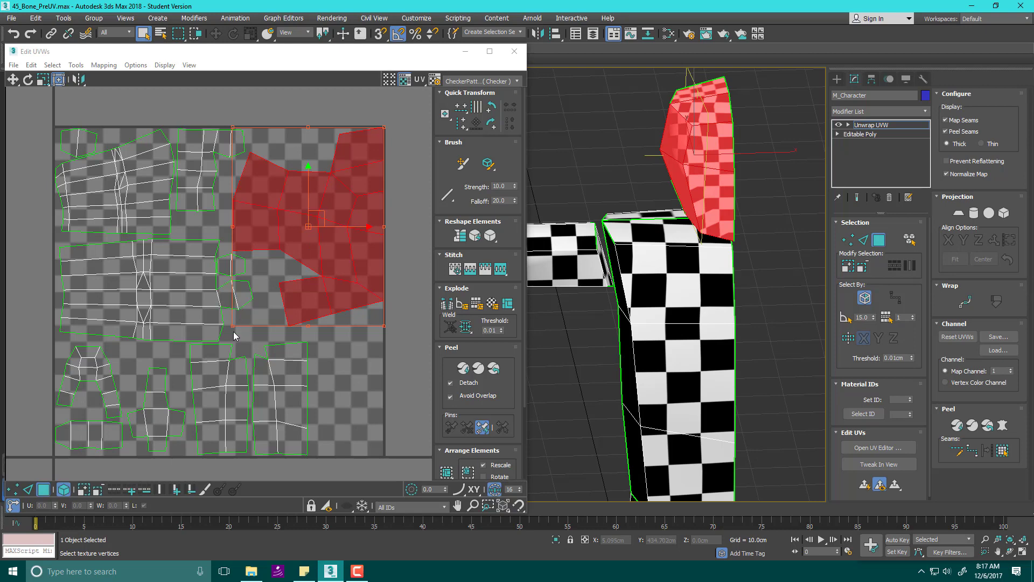
# - Select the leg's UV shells and compare the leg's checker size with the rest of the body
pyautogui.moveTo(234, 327); pyautogui.dragTo(183, 448)
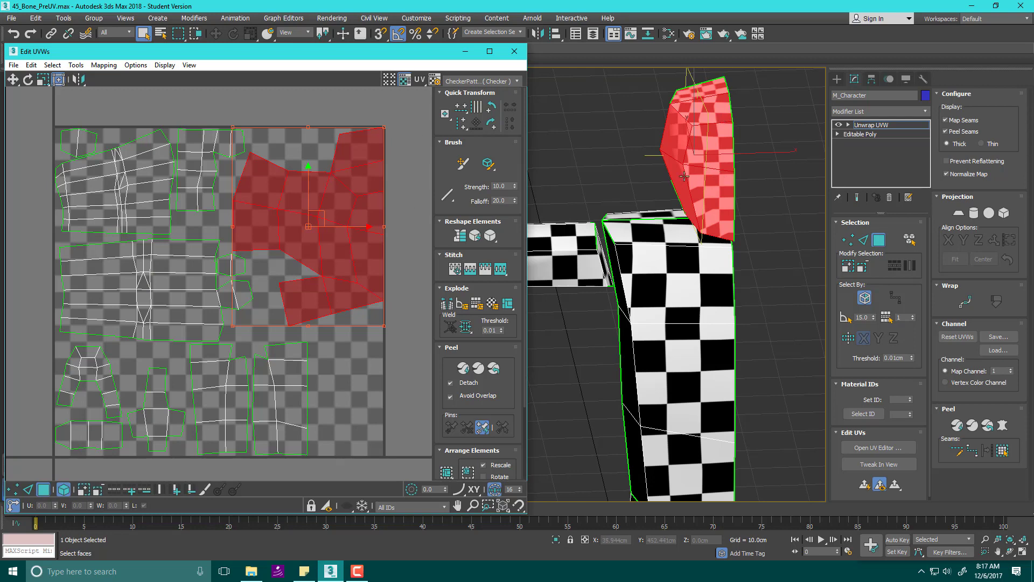
pyautogui.moveTo(624, 190); pyautogui.dragTo(644, 139, button='middle')
pyautogui.scroll(-5, 644, 139)
pyautogui.keyDown('alt'); pyautogui.moveTo(674, 228); pyautogui.dragTo(816, 252, button='middle'); pyautogui.keyUp('alt')
pyautogui.moveTo(47, 117); pyautogui.dragTo(166, 200)
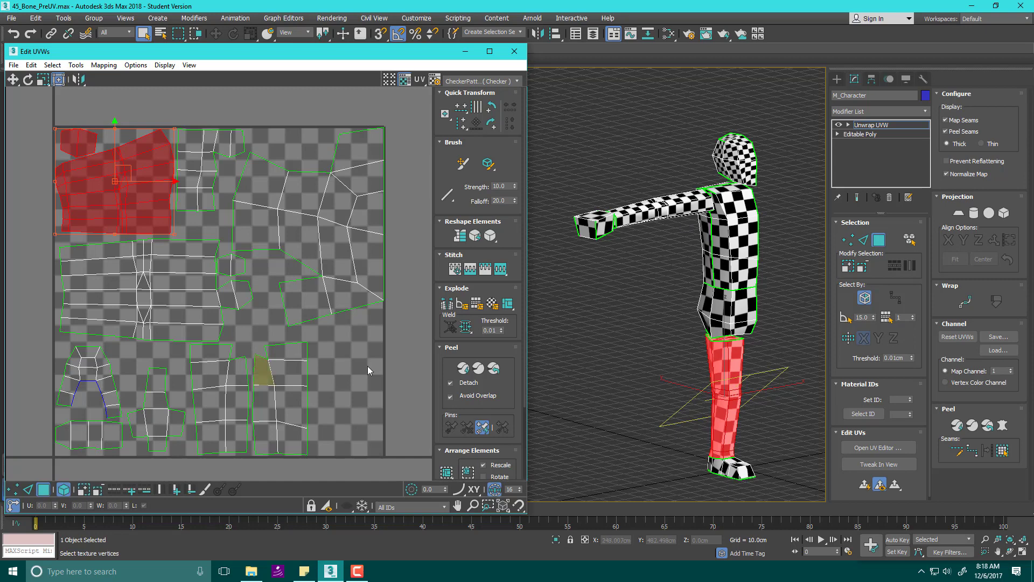
pyautogui.scroll(5, 755, 374)
pyautogui.scroll(-3, 725, 396)
pyautogui.moveTo(751, 418); pyautogui.dragTo(741, 305, button='middle')
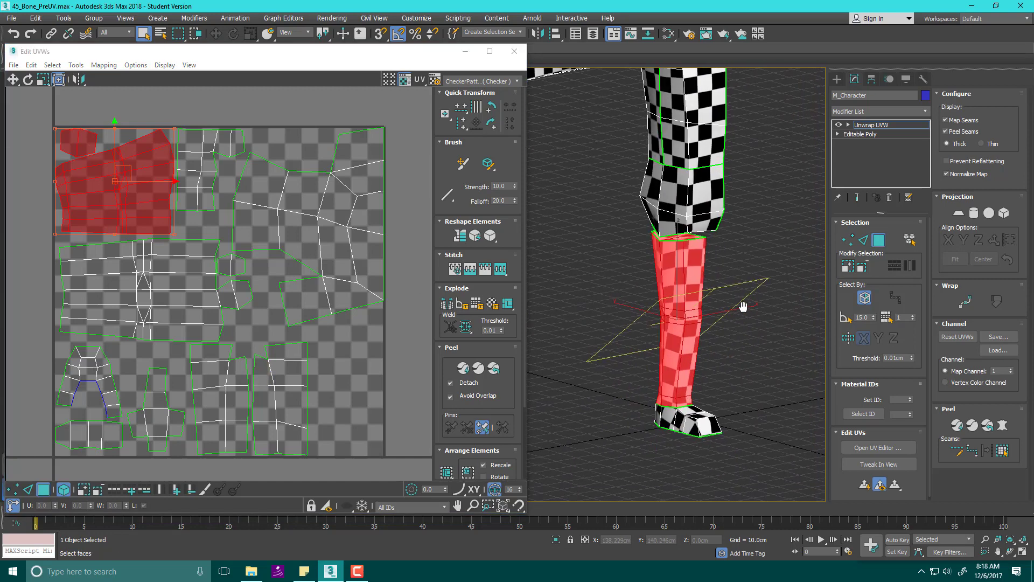
# - Select the head's UV shell and the foot's shells in turn to compare their size in the layout
pyautogui.moveTo(299, 139); pyautogui.dragTo(440, 327)
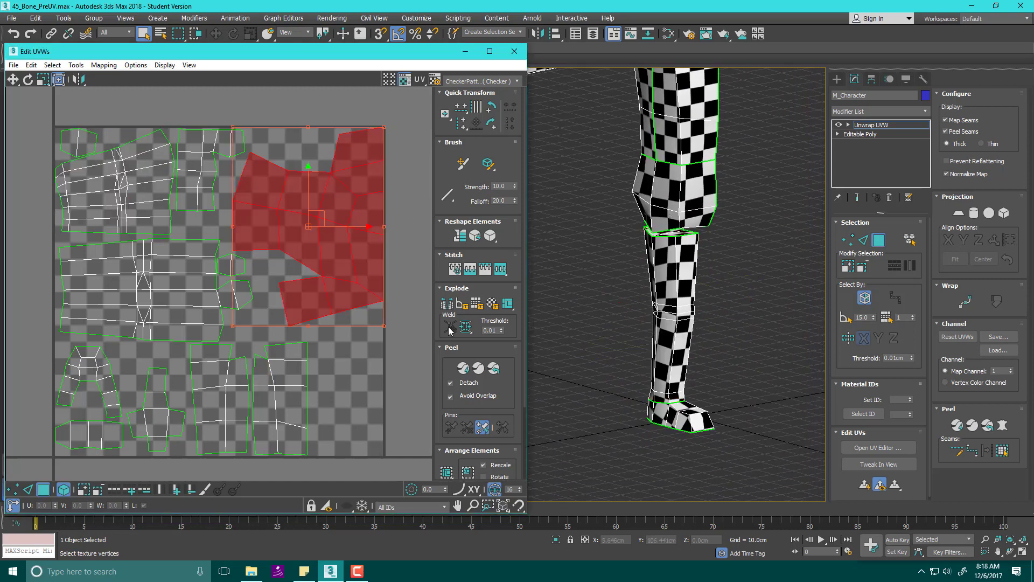
pyautogui.moveTo(41, 351); pyautogui.dragTo(117, 472)
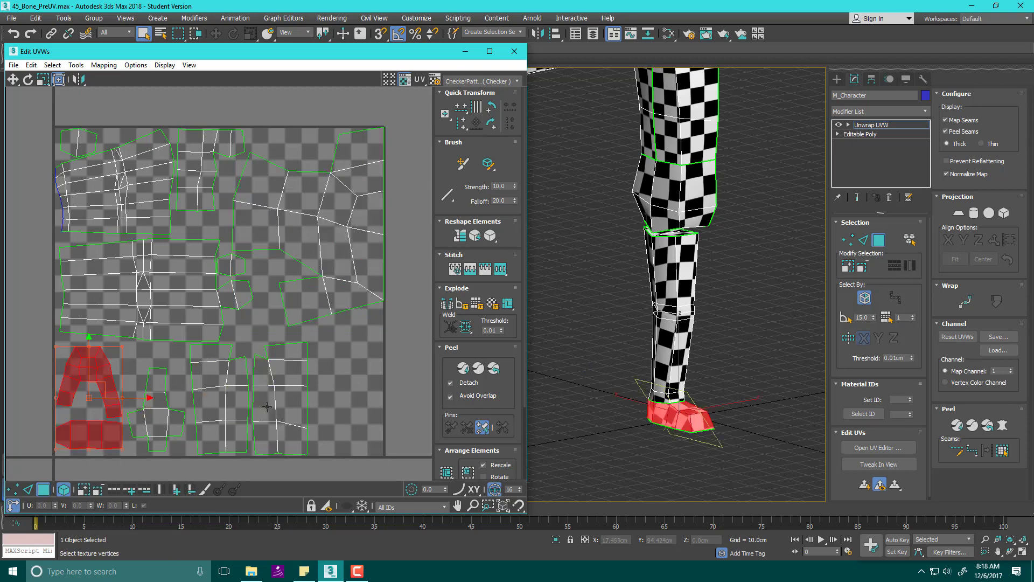
pyautogui.moveTo(75, 439); pyautogui.dragTo(96, 393, button='middle')
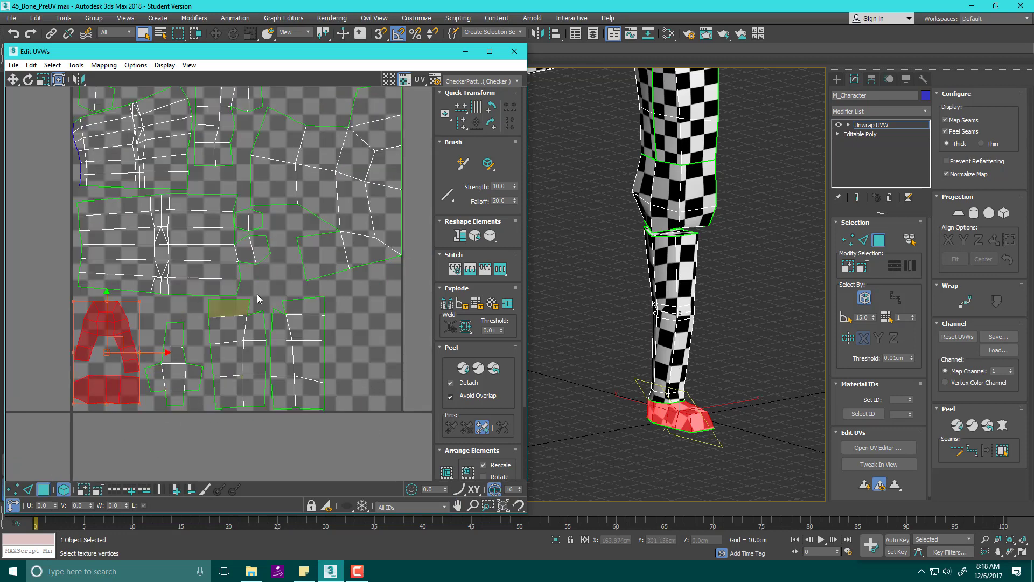
pyautogui.moveTo(221, 159)
pyautogui.mouseDown(button='middle')
pyautogui.moveTo(210, 302)
pyautogui.moveTo(212, 167)
pyautogui.mouseUp(button='middle')
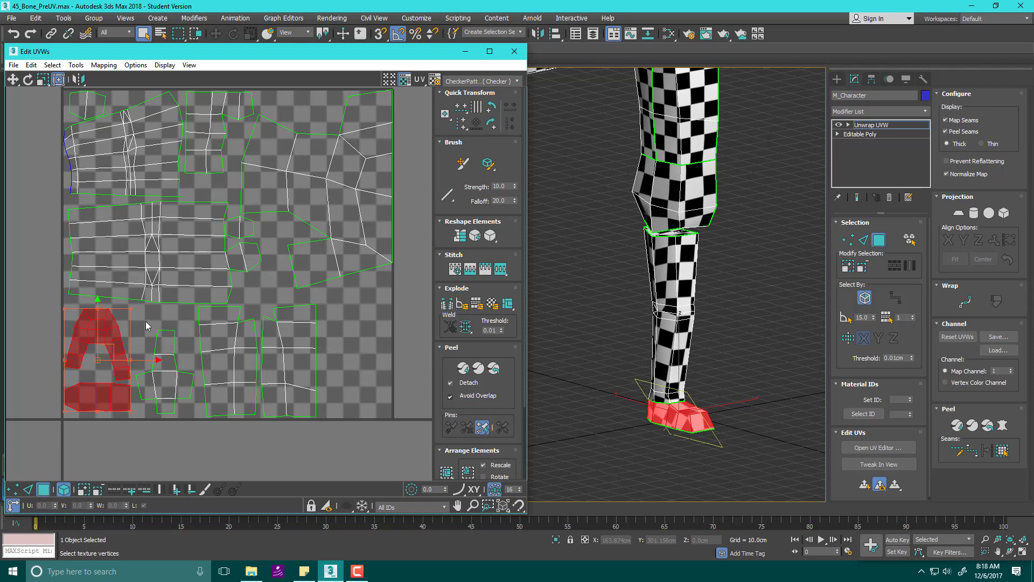
# - Select the hand's UV shell and bring the hand into view on the model
pyautogui.click(187, 386)
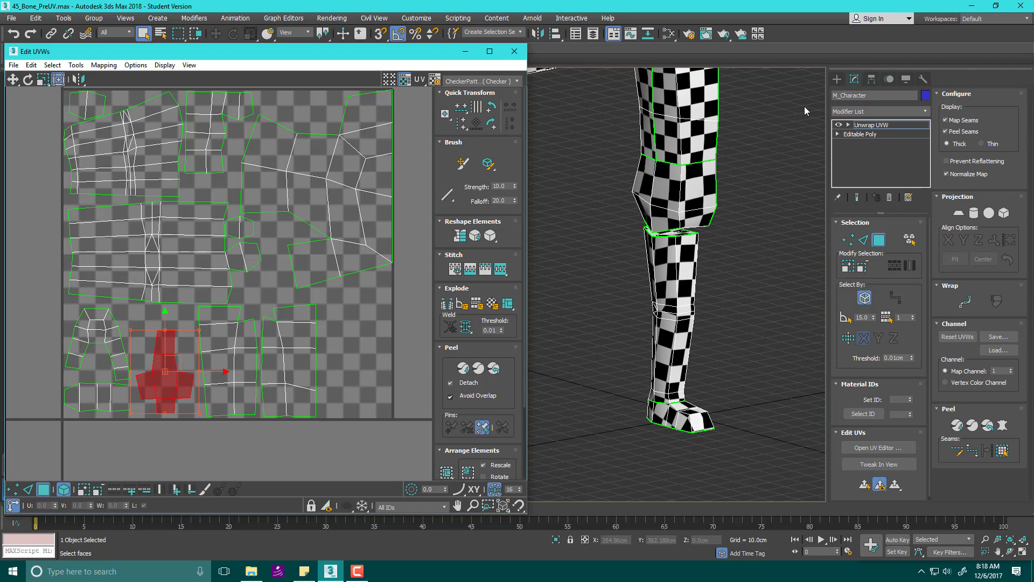
pyautogui.moveTo(748, 114); pyautogui.dragTo(791, 228, button='middle')
pyautogui.moveTo(642, 185); pyautogui.dragTo(687, 184, button='middle')
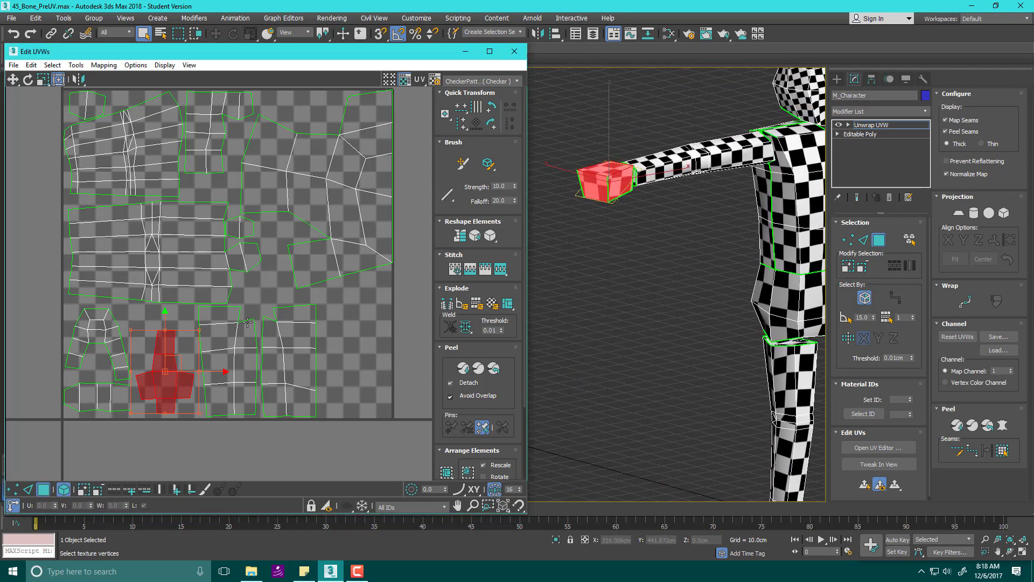
# - Try enlarging the hand's UV shell freehand, and undo the scaling and the shell selection
pyautogui.moveTo(130, 328); pyautogui.dragTo(114, 309)
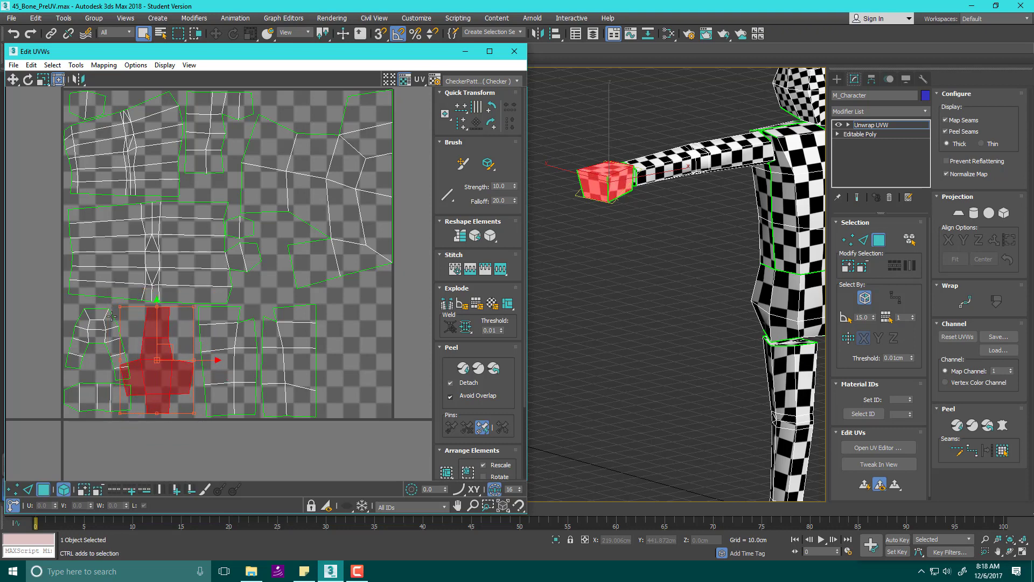
pyautogui.hotkey('ctrl', 'z')
pyautogui.hotkey('ctrl', 'z')
# - Select the leg and pelvis UV shells together with the whole character in view
pyautogui.moveTo(702, 309); pyautogui.dragTo(635, 306, button='middle')
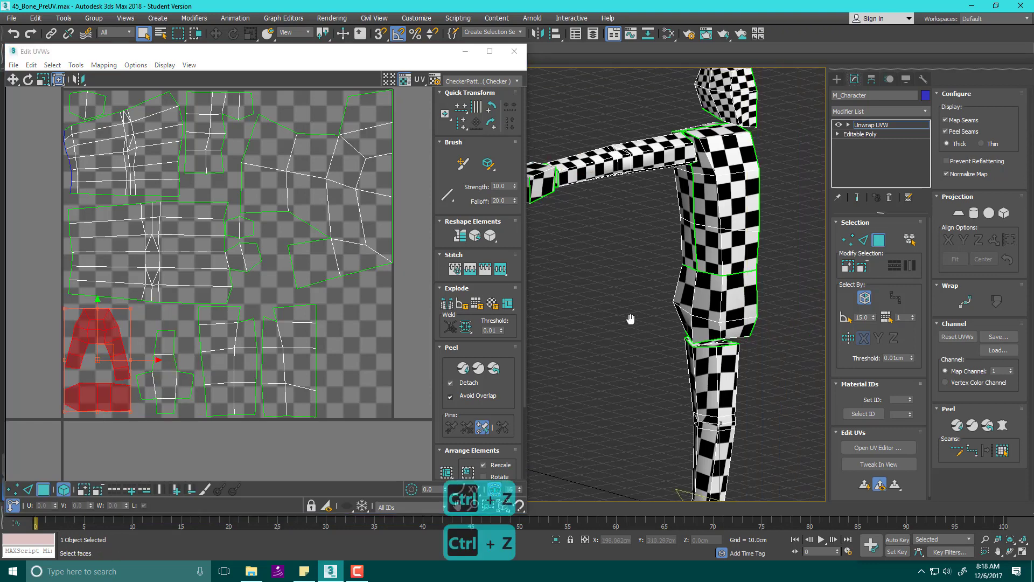
pyautogui.scroll(-5, 636, 306)
pyautogui.scroll(2, 635, 306)
pyautogui.scroll(3, 264, 233)
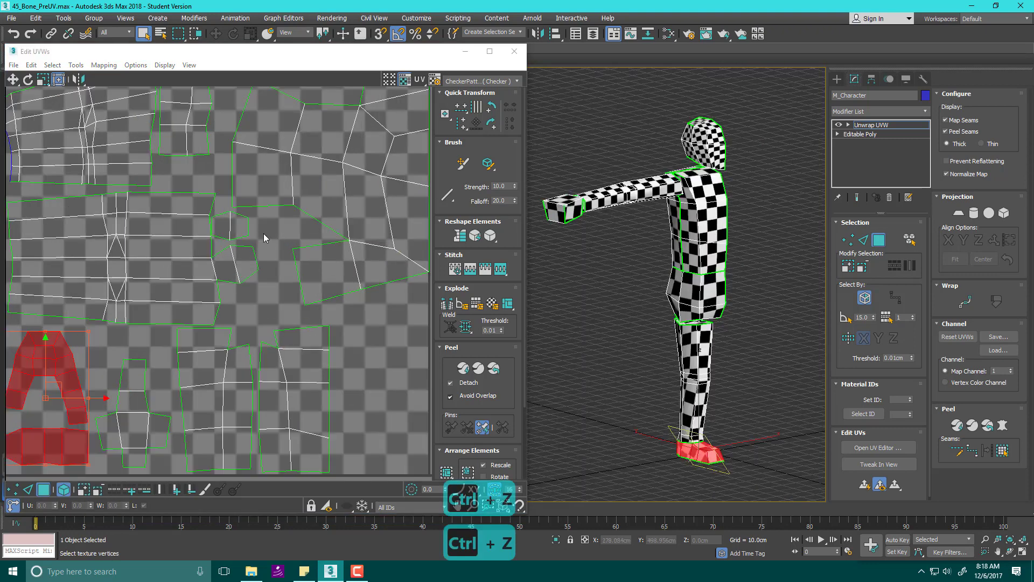
pyautogui.moveTo(264, 233); pyautogui.dragTo(267, 234, button='middle')
pyautogui.scroll(-3, 267, 234)
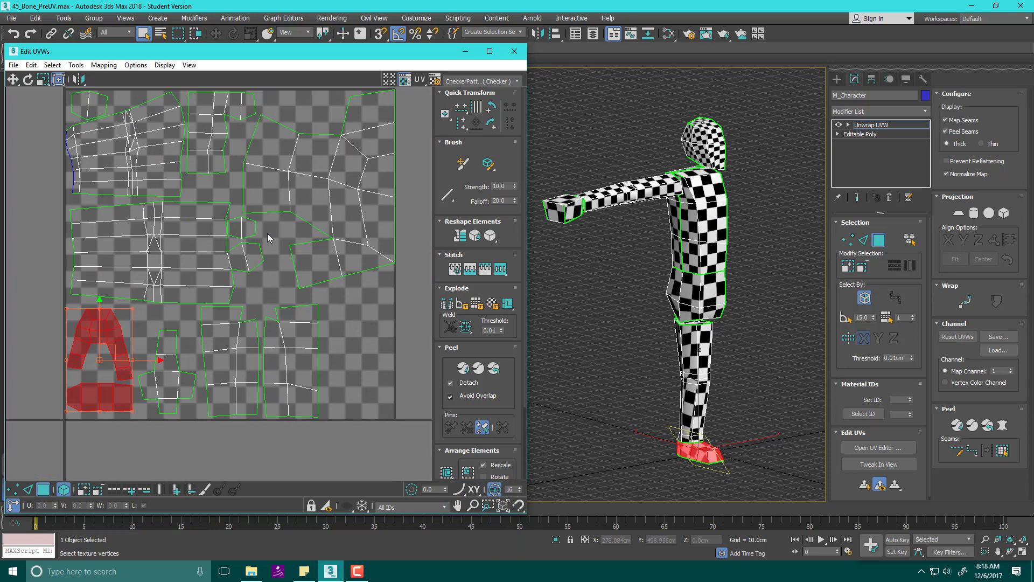
pyautogui.moveTo(58, 108); pyautogui.dragTo(58, 128, button='middle')
pyautogui.moveTo(24, 97); pyautogui.dragTo(220, 220)
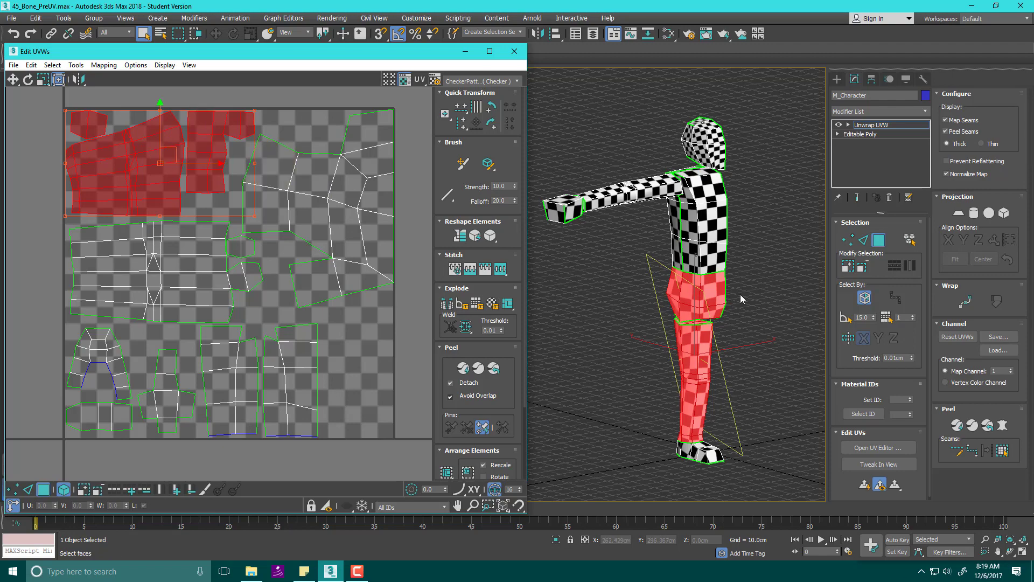
# - Examine the checker pattern and seams on the selected leg and pelvis, down to the foot and from several sides
pyautogui.keyDown('alt'); pyautogui.moveTo(741, 299); pyautogui.dragTo(800, 363, button='middle'); pyautogui.keyUp('alt')
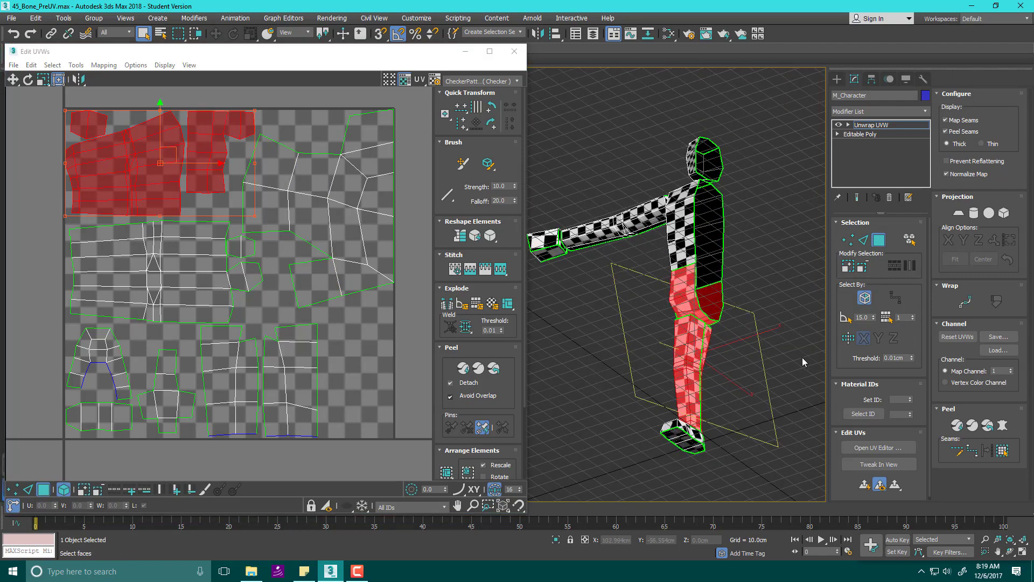
pyautogui.keyDown('alt'); pyautogui.moveTo(797, 366); pyautogui.dragTo(800, 398, button='middle'); pyautogui.keyUp('alt')
pyautogui.scroll(8, 741, 396)
pyautogui.moveTo(736, 399); pyautogui.dragTo(745, 308, button='middle')
pyautogui.moveTo(745, 307); pyautogui.dragTo(651, 226, button='middle')
pyautogui.scroll(-6, 651, 227)
pyautogui.keyDown('alt'); pyautogui.moveTo(535, 321); pyautogui.dragTo(579, 258, button='middle'); pyautogui.keyUp('alt')
pyautogui.scroll(6, 648, 254)
pyautogui.moveTo(707, 331); pyautogui.dragTo(708, 211, button='middle')
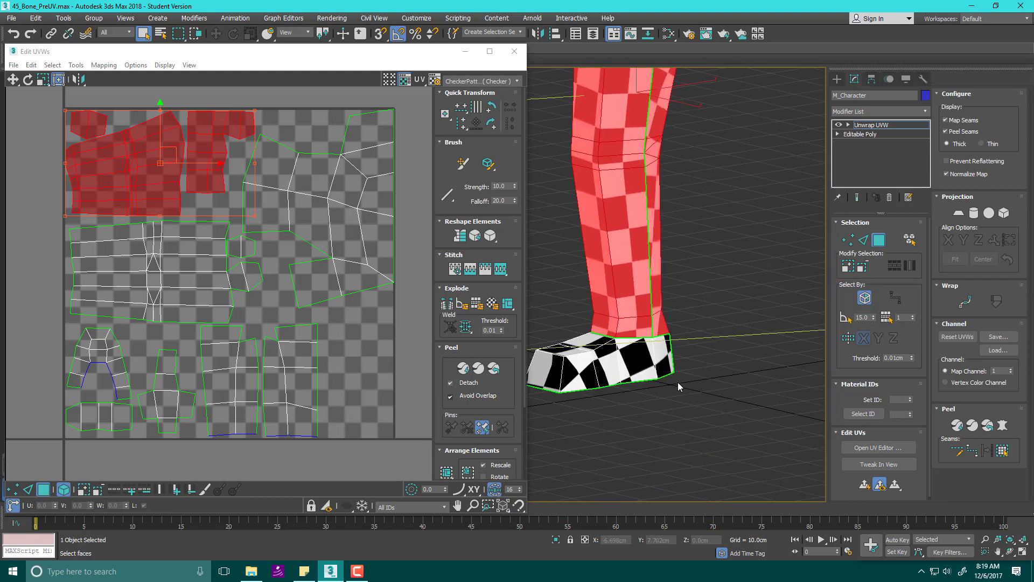
pyautogui.keyDown('alt'); pyautogui.moveTo(674, 386); pyautogui.dragTo(649, 401, button='middle'); pyautogui.keyUp('alt')
pyautogui.scroll(5, 617, 355)
pyautogui.scroll(-3, 633, 375)
pyautogui.scroll(-3, 650, 264)
pyautogui.moveTo(650, 261); pyautogui.dragTo(652, 415, button='middle')
pyautogui.scroll(-4, 652, 415)
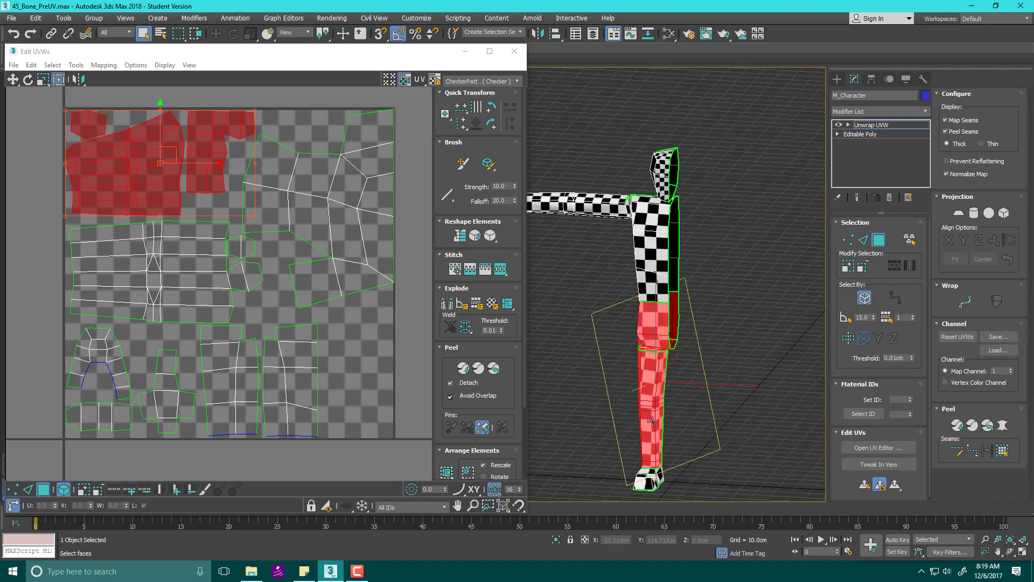
# - Select one of the torso's two UV shells and inspect it along the side seam below the arm
pyautogui.keyDown('alt'); pyautogui.moveTo(639, 296); pyautogui.dragTo(660, 290, button='middle'); pyautogui.keyUp('alt')
pyautogui.scroll(6, 664, 287)
pyautogui.click(616, 227)
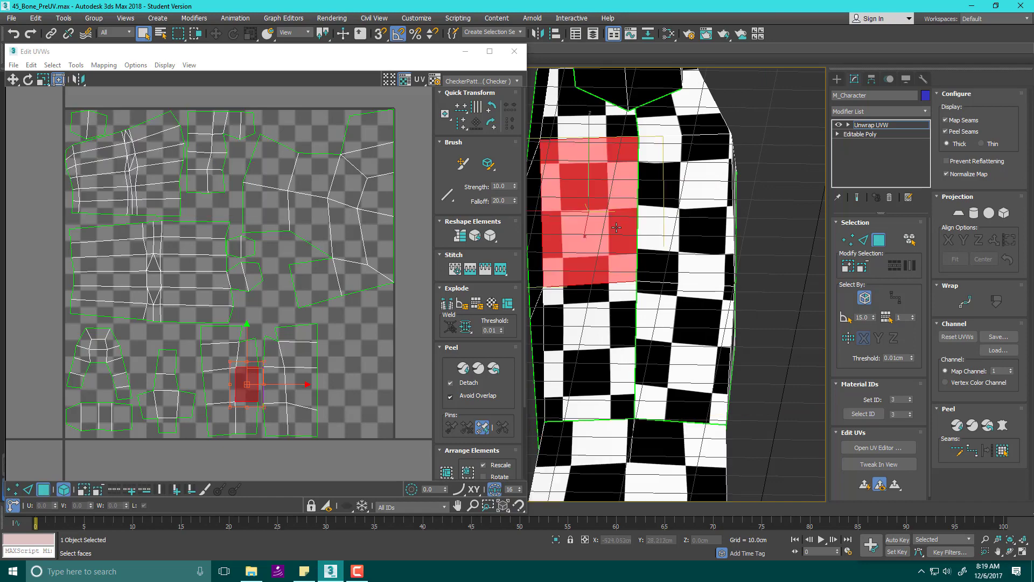
pyautogui.click(226, 416)
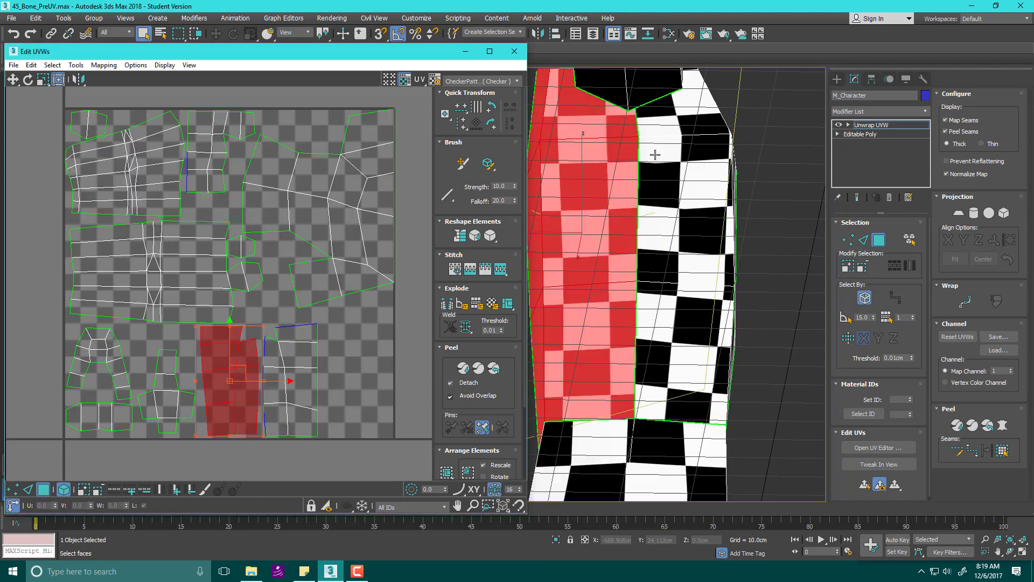
pyautogui.keyDown('alt'); pyautogui.moveTo(675, 135); pyautogui.dragTo(678, 245, button='middle'); pyautogui.keyUp('alt')
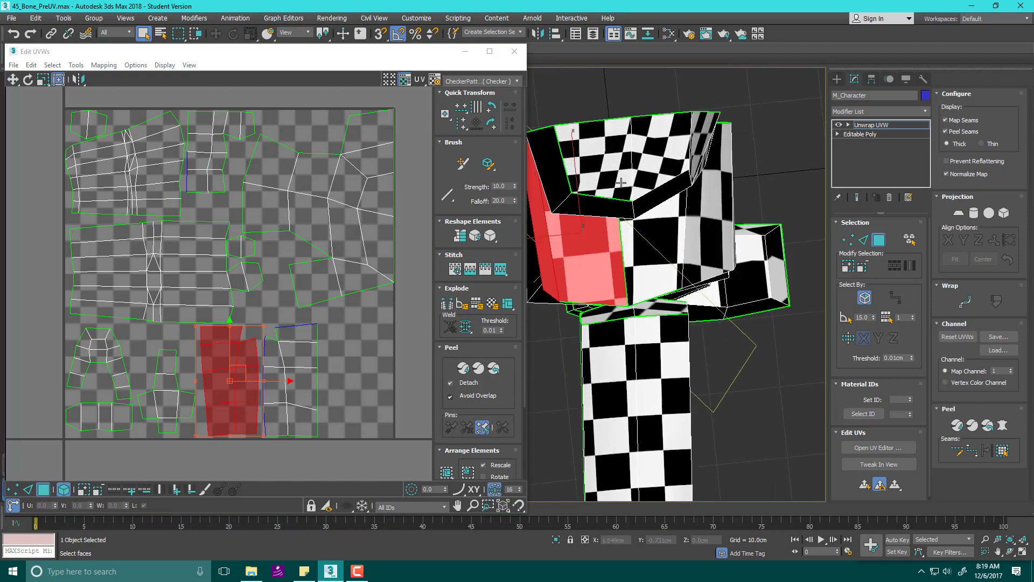
pyautogui.keyDown('alt'); pyautogui.moveTo(628, 325); pyautogui.dragTo(649, 272, button='middle'); pyautogui.keyUp('alt')
# - Select part of the arm's faces, and extend the selection to the arm's entire UV shell
pyautogui.click(649, 274)
pyautogui.moveTo(587, 211); pyautogui.dragTo(664, 338)
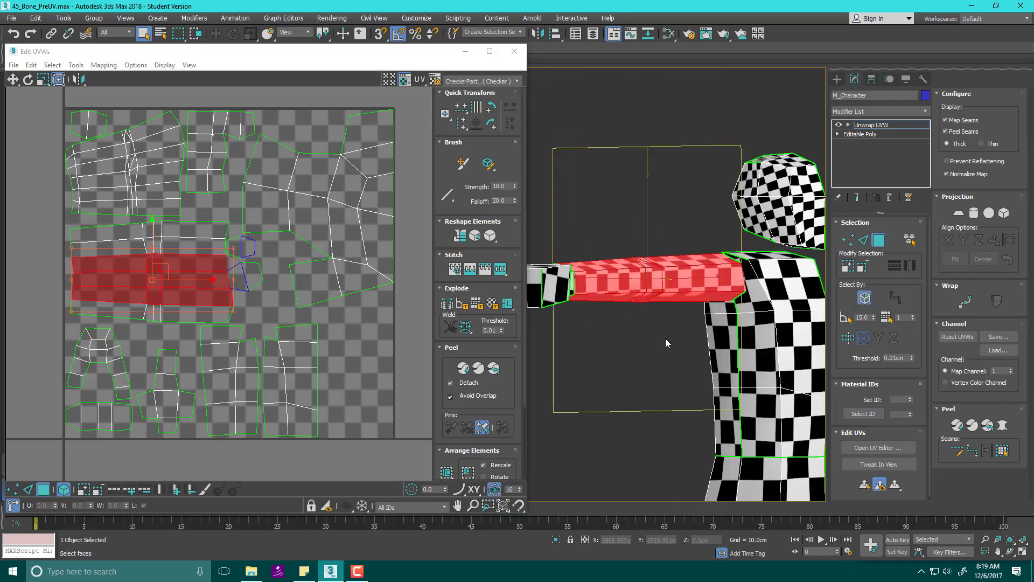
pyautogui.keyDown('alt'); pyautogui.moveTo(664, 338); pyautogui.dragTo(745, 316, button='middle'); pyautogui.keyUp('alt')
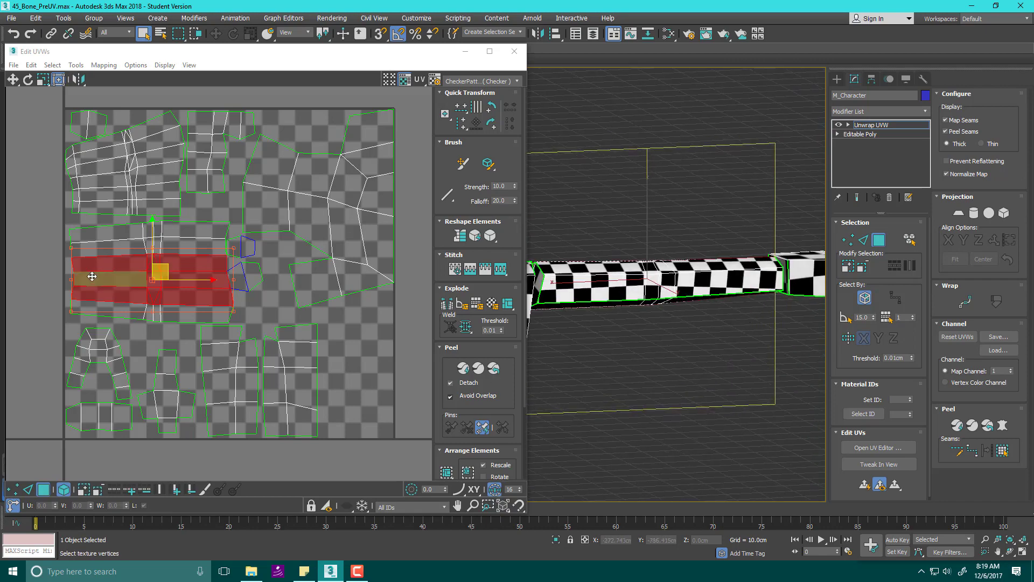
pyautogui.doubleClick(619, 304)
pyautogui.keyDown('alt'); pyautogui.moveTo(620, 304); pyautogui.dragTo(705, 292, button='middle'); pyautogui.keyUp('alt')
# - Examine the selected arm's checker pattern and seams from several sides, including where it joins the torso
pyautogui.keyDown('alt'); pyautogui.moveTo(609, 218); pyautogui.dragTo(604, 256, button='middle'); pyautogui.keyUp('alt')
pyautogui.scroll(5, 604, 256)
pyautogui.scroll(-3, 604, 256)
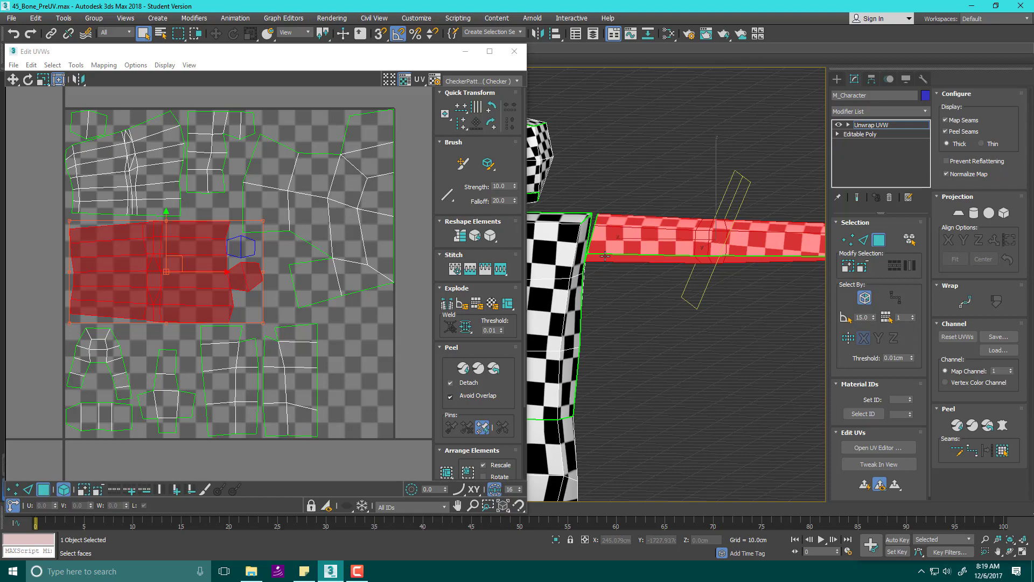
pyautogui.moveTo(594, 203); pyautogui.dragTo(625, 205, button='middle')
pyautogui.keyDown('alt'); pyautogui.moveTo(758, 260); pyautogui.dragTo(621, 272, button='middle'); pyautogui.keyUp('alt')
pyautogui.moveTo(620, 272); pyautogui.dragTo(567, 274, button='middle')
pyautogui.scroll(-5, 567, 273)
pyautogui.moveTo(688, 273)
pyautogui.keyDown('alt'); pyautogui.mouseDown(button='middle')
pyautogui.moveTo(654, 283)
pyautogui.moveTo(676, 288)
pyautogui.mouseUp(button='middle'); pyautogui.keyUp('alt')
pyautogui.scroll(5, 671, 290)
pyautogui.scroll(-2, 678, 294)
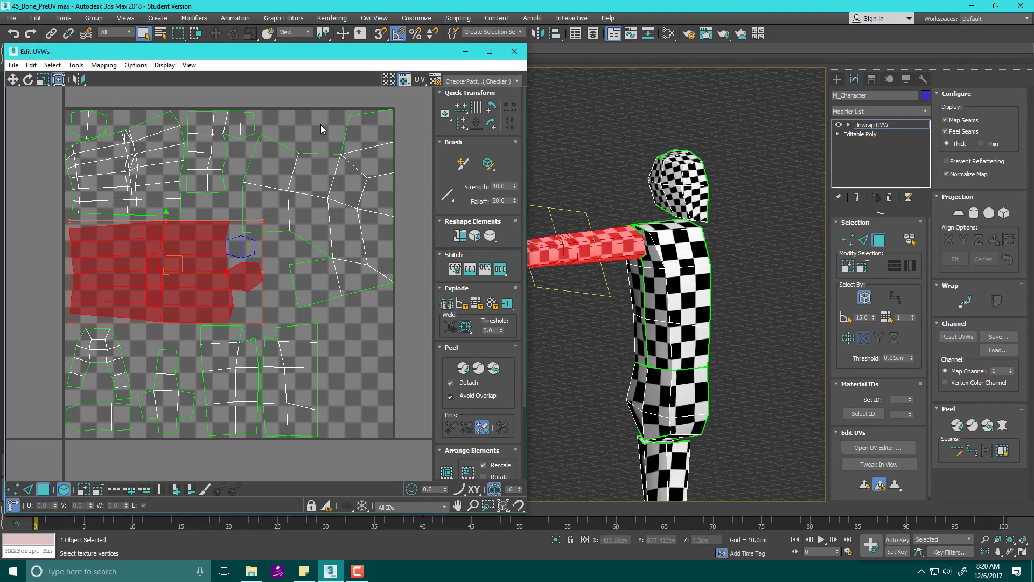
# - Select the head's UV shell and view the head up close
pyautogui.click(341, 175)
pyautogui.keyDown('alt'); pyautogui.moveTo(685, 207); pyautogui.dragTo(655, 200, button='middle'); pyautogui.keyUp('alt')
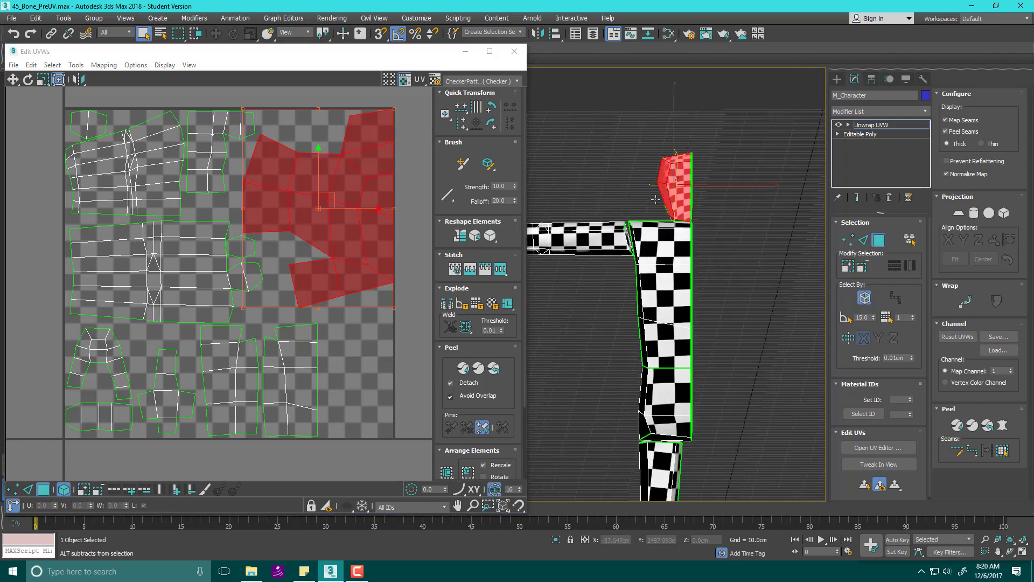
pyautogui.scroll(6, 655, 199)
pyautogui.moveTo(713, 181); pyautogui.dragTo(734, 315, button='middle')
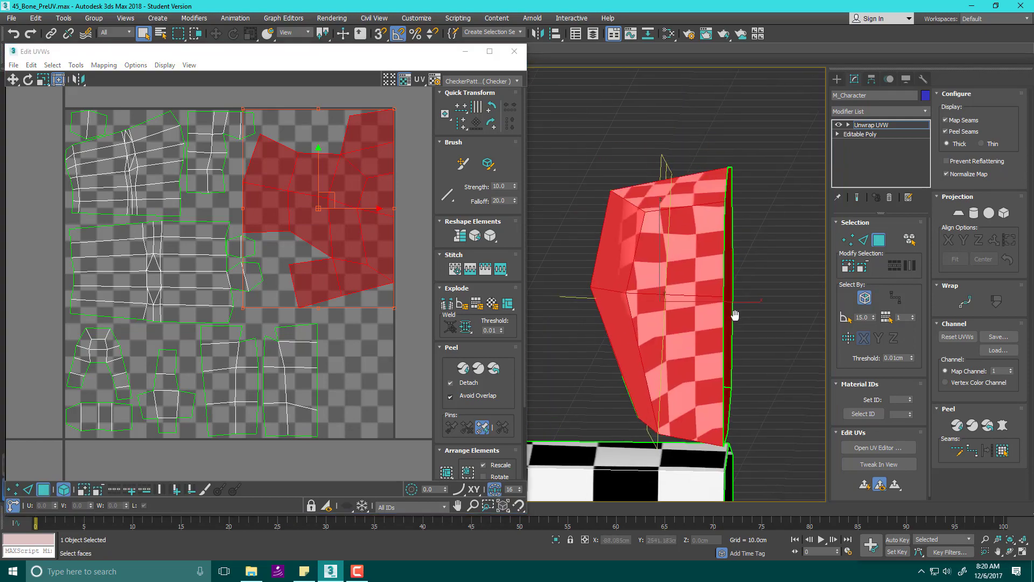
pyautogui.keyDown('alt'); pyautogui.moveTo(672, 276); pyautogui.dragTo(729, 299, button='middle'); pyautogui.keyUp('alt')
# - Select individual faces on the side and top of the head to locate them in the UV layout
pyautogui.keyDown('alt'); pyautogui.moveTo(532, 246); pyautogui.dragTo(596, 153, button='middle'); pyautogui.keyUp('alt')
pyautogui.click(617, 164)
pyautogui.click(616, 253)
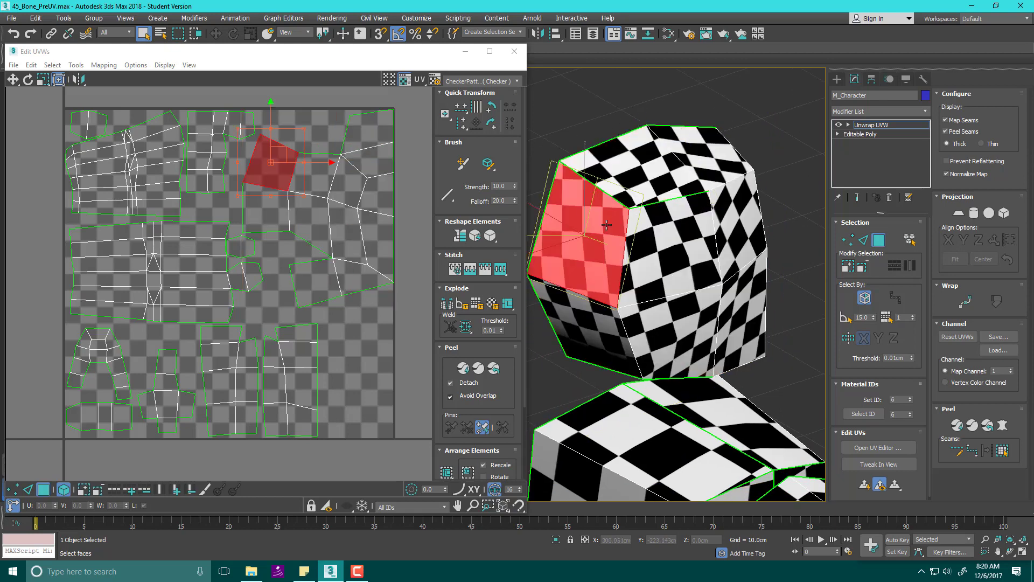
pyautogui.click(674, 222)
pyautogui.click(630, 148)
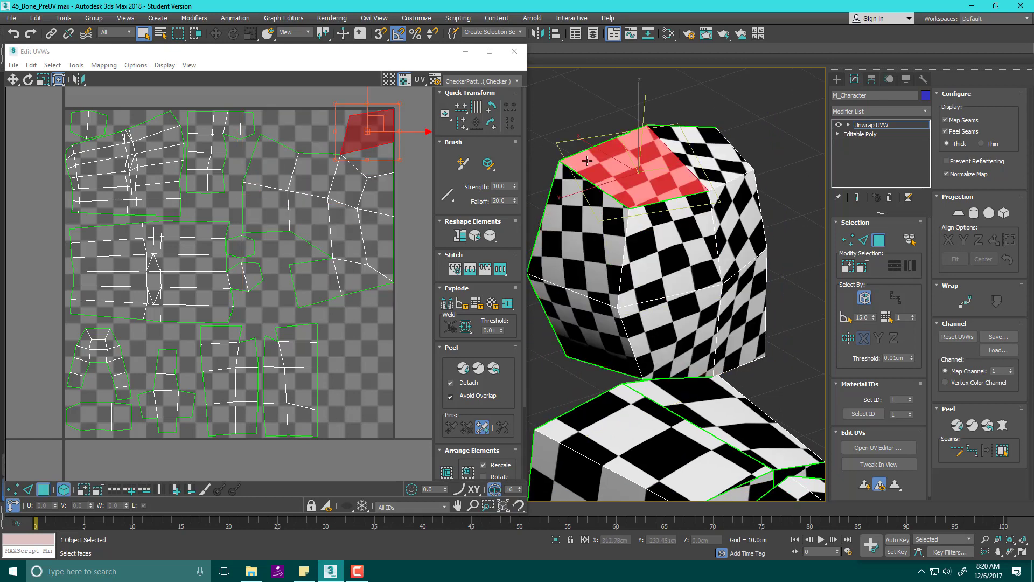
pyautogui.moveTo(726, 322); pyautogui.dragTo(719, 308, button='middle')
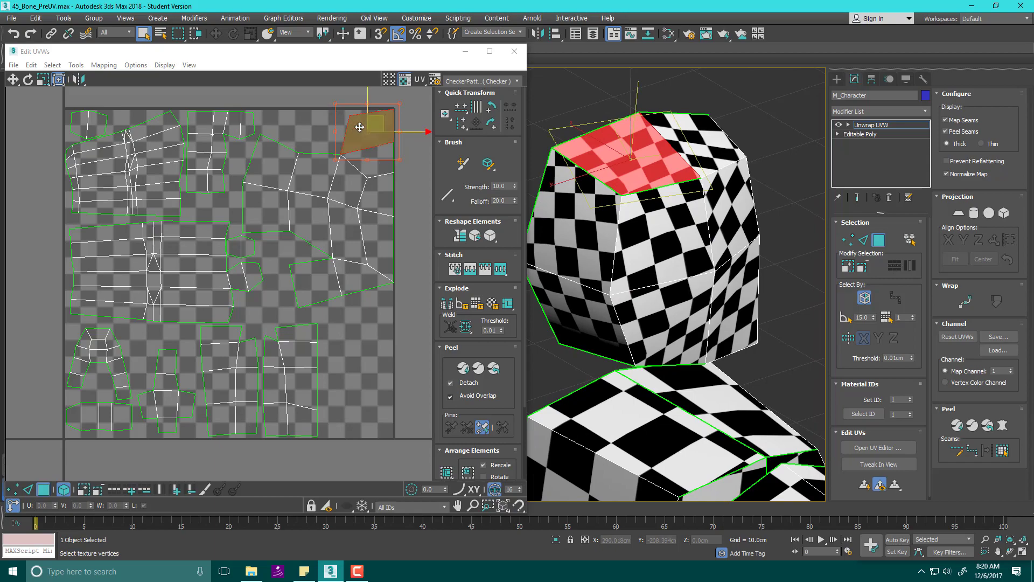
# - Select the head's entire UV shell again with the head and torso in view
pyautogui.click(273, 164)
pyautogui.keyDown('alt'); pyautogui.moveTo(629, 254); pyautogui.dragTo(695, 200, button='middle'); pyautogui.keyUp('alt')
pyautogui.scroll(1, 668, 374)
pyautogui.scroll(-5, 668, 296)
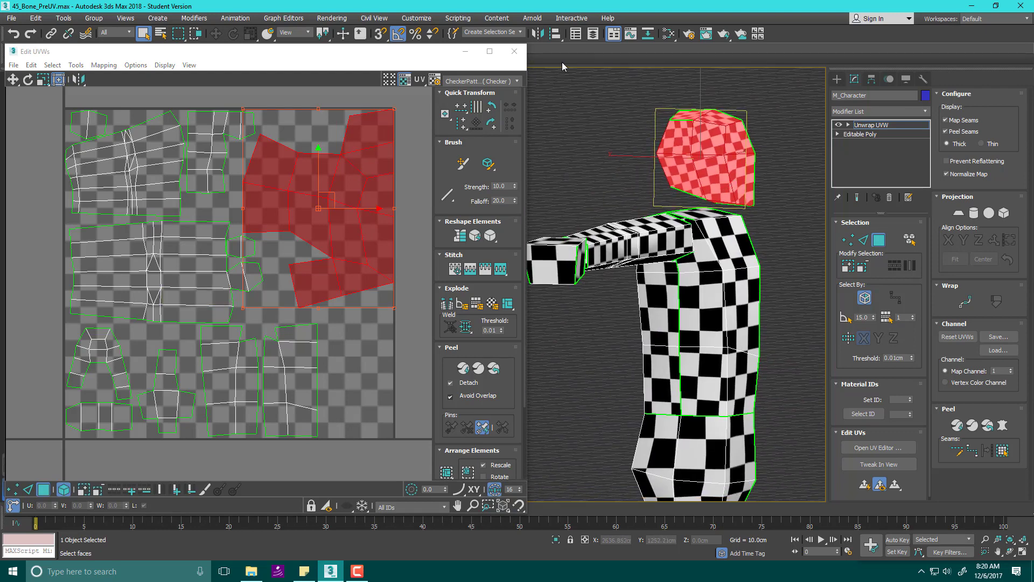
# - Close the UV editor and show the character in the Front view
pyautogui.click(514, 52)
pyautogui.moveTo(787, 309); pyautogui.dragTo(688, 231, button='middle')
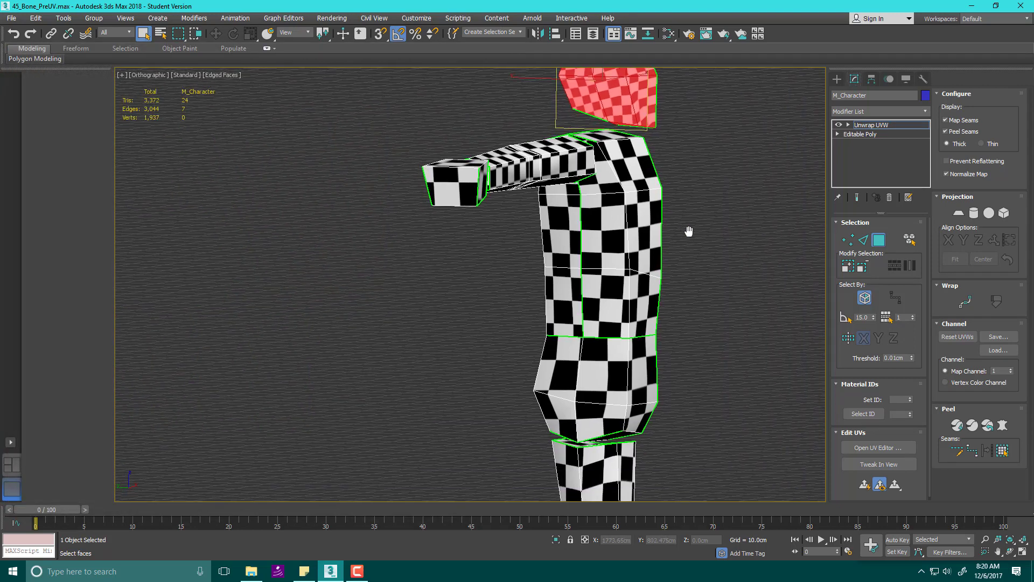
pyautogui.press('f')
pyautogui.moveTo(612, 266); pyautogui.dragTo(524, 370, button='middle')
# - Leave the UV face editing and set the Move tool's reference coordinate system to World
pyautogui.click(837, 79)
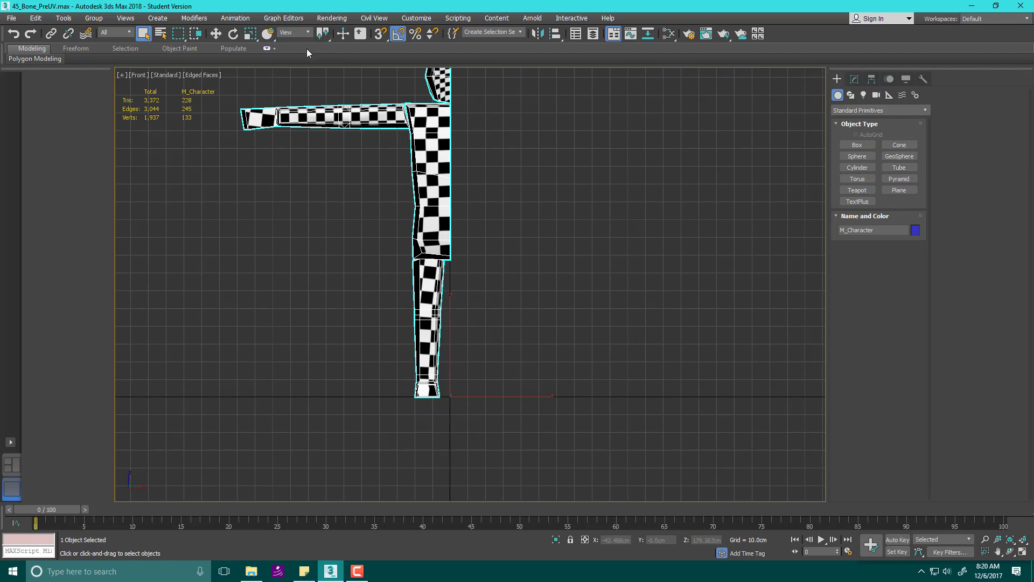
pyautogui.press('w')
pyautogui.click(308, 32)
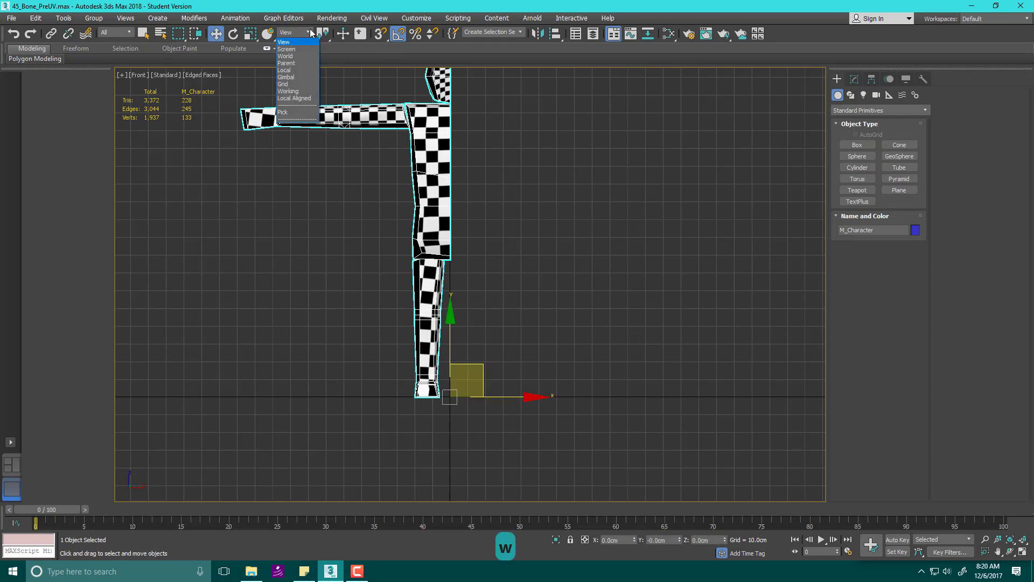
pyautogui.click(297, 56)
# - Examine the pivot at the feet and how the body's open centre edge lines up with the grid's vertical axis
pyautogui.scroll(-3, 592, 367)
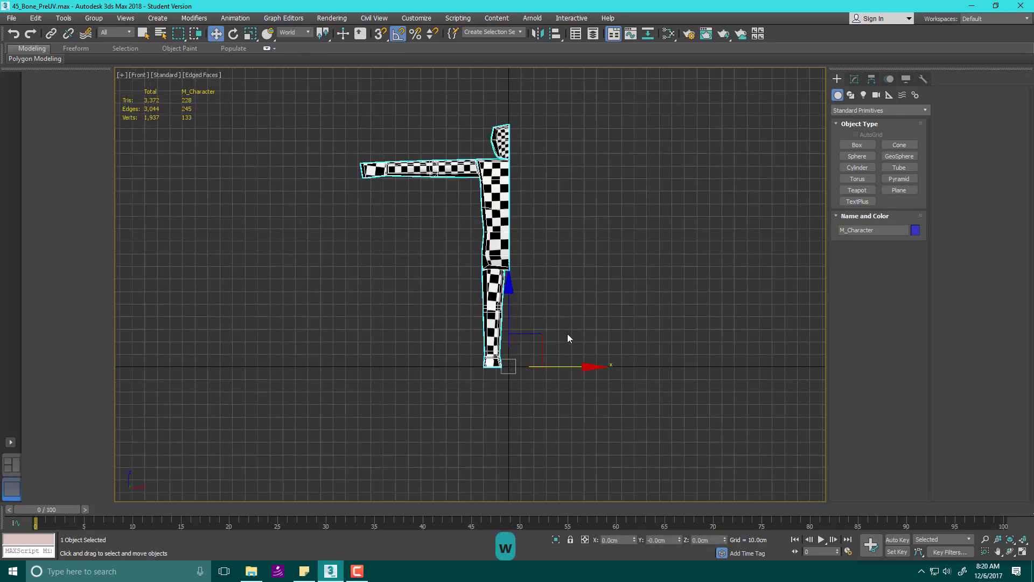
pyautogui.scroll(3, 554, 362)
pyautogui.moveTo(390, 262); pyautogui.dragTo(382, 380, button='middle')
pyautogui.scroll(-3, 382, 380)
pyautogui.scroll(4, 376, 259)
pyautogui.scroll(-3, 428, 412)
pyautogui.moveTo(462, 425); pyautogui.dragTo(415, 274, button='middle')
pyautogui.scroll(4, 388, 319)
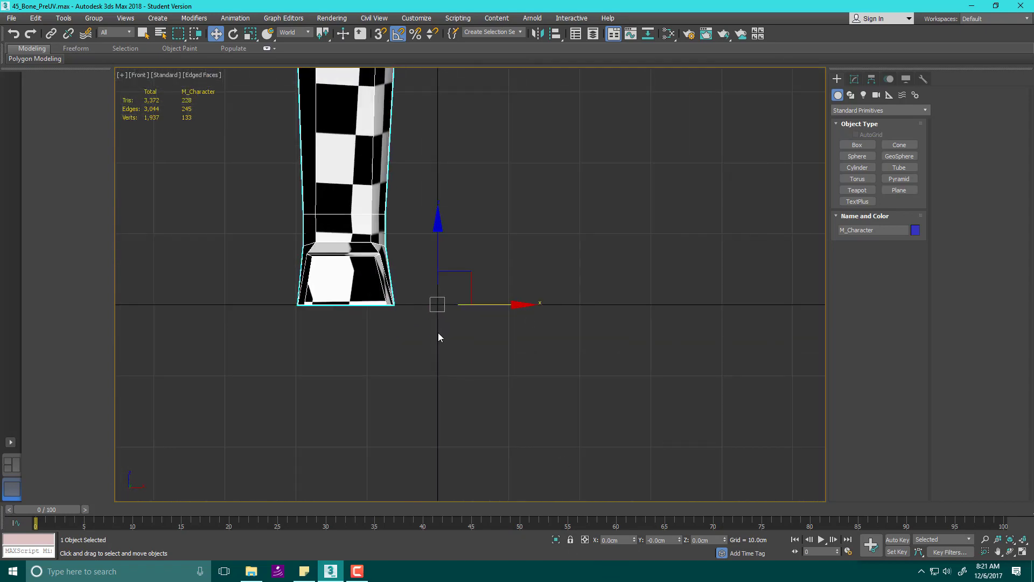
pyautogui.scroll(4, 437, 331)
pyautogui.scroll(-3, 369, 291)
pyautogui.moveTo(389, 203); pyautogui.dragTo(382, 407, button='middle')
pyautogui.scroll(-4, 383, 393)
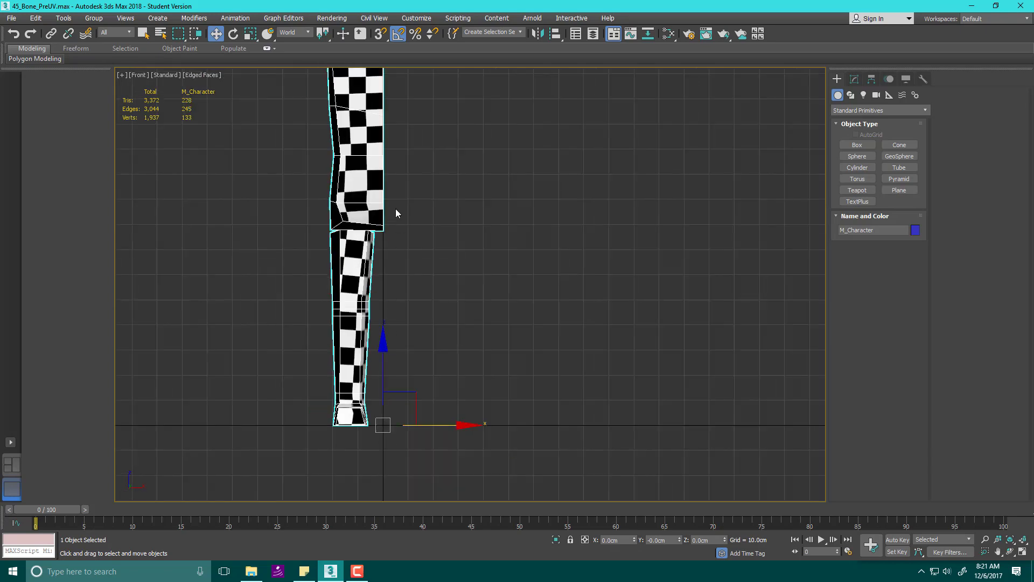
pyautogui.moveTo(396, 213); pyautogui.dragTo(392, 296, button='middle')
pyautogui.scroll(4, 382, 334)
pyautogui.scroll(2, 398, 366)
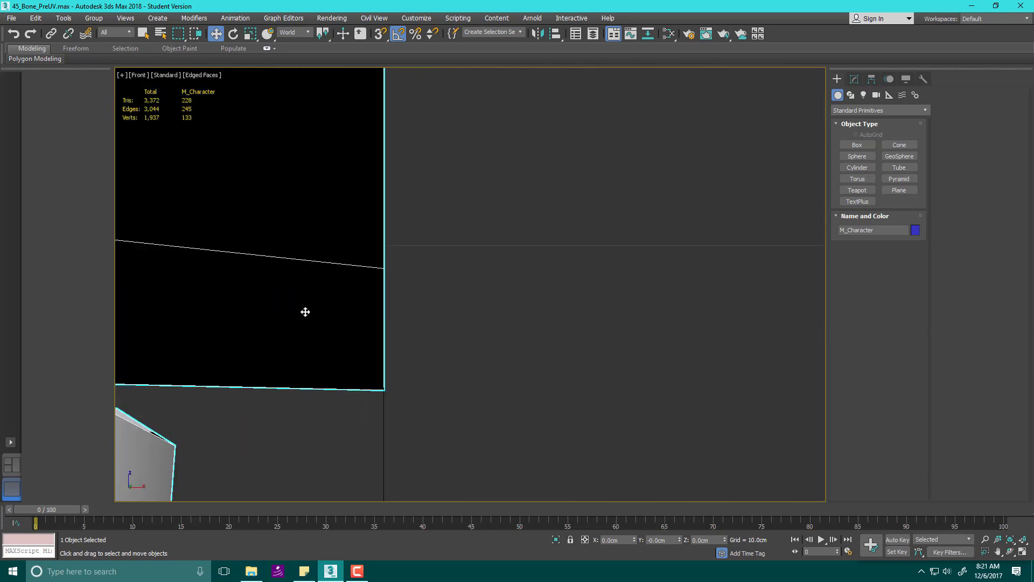
# - Collapse the character's entire modifier stack to an Editable Poly, holding the scene as a safeguard
pyautogui.press('1')
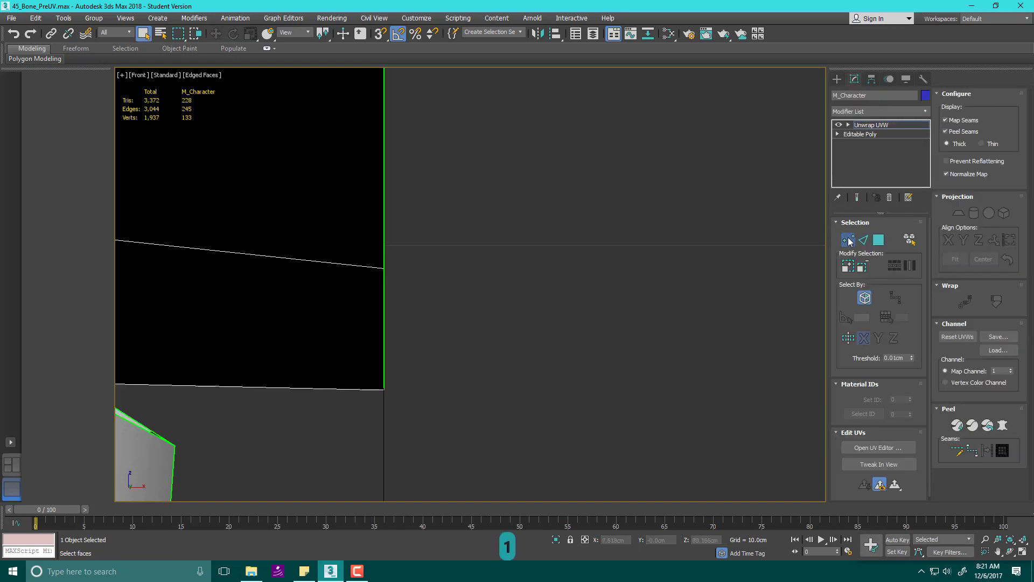
pyautogui.rightClick(853, 127)
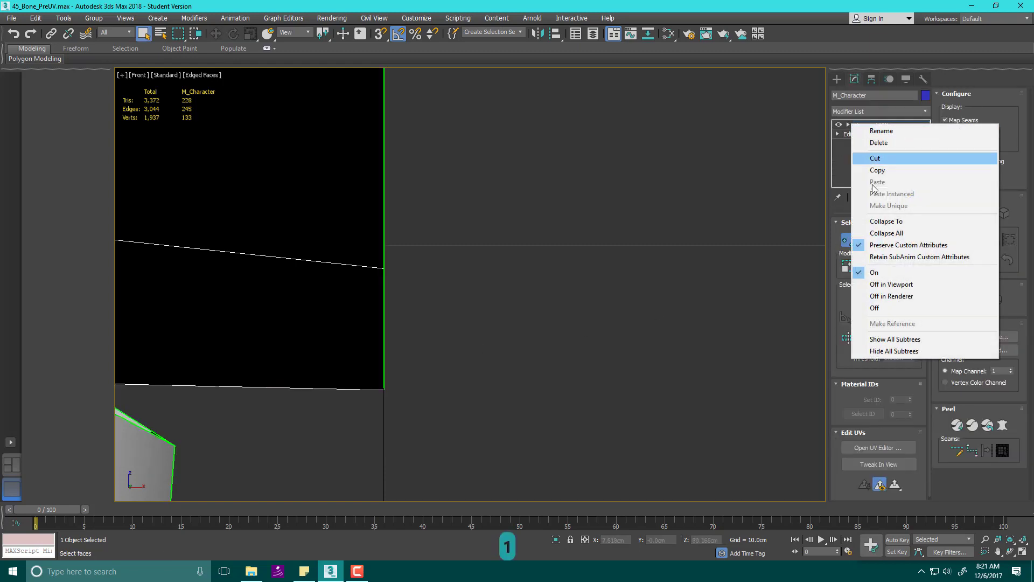
pyautogui.click(897, 234)
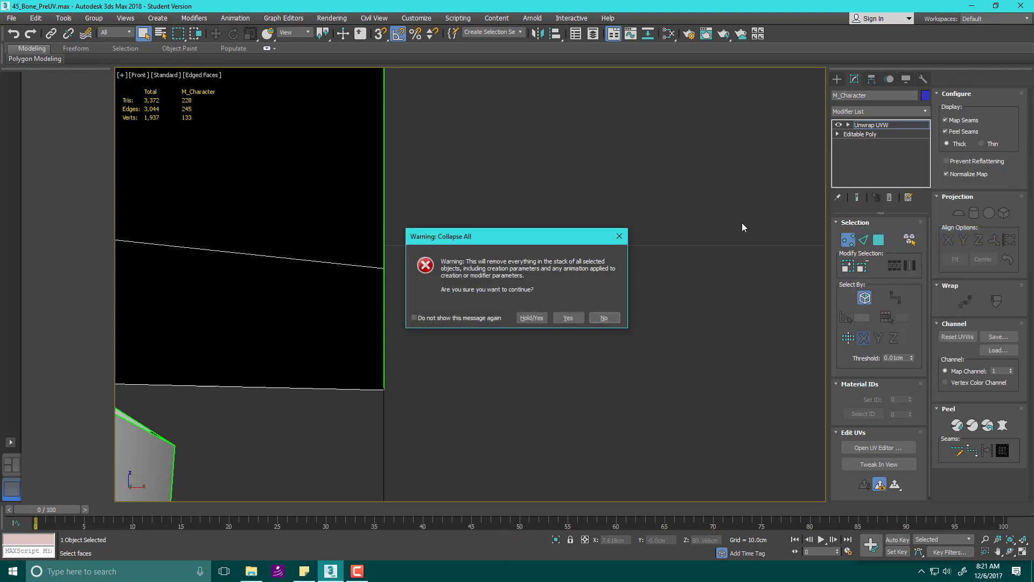
pyautogui.click(543, 321)
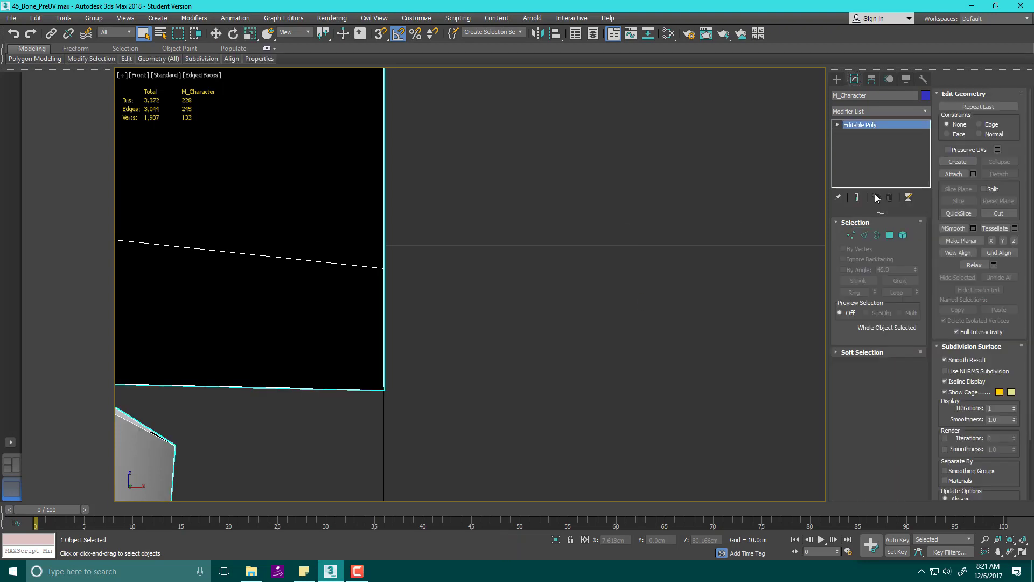
# - In vertex editing, select the lowest centre-line vertex of the pelvis with the Move tool to check its X position
pyautogui.click(851, 237)
pyautogui.scroll(-5, 438, 342)
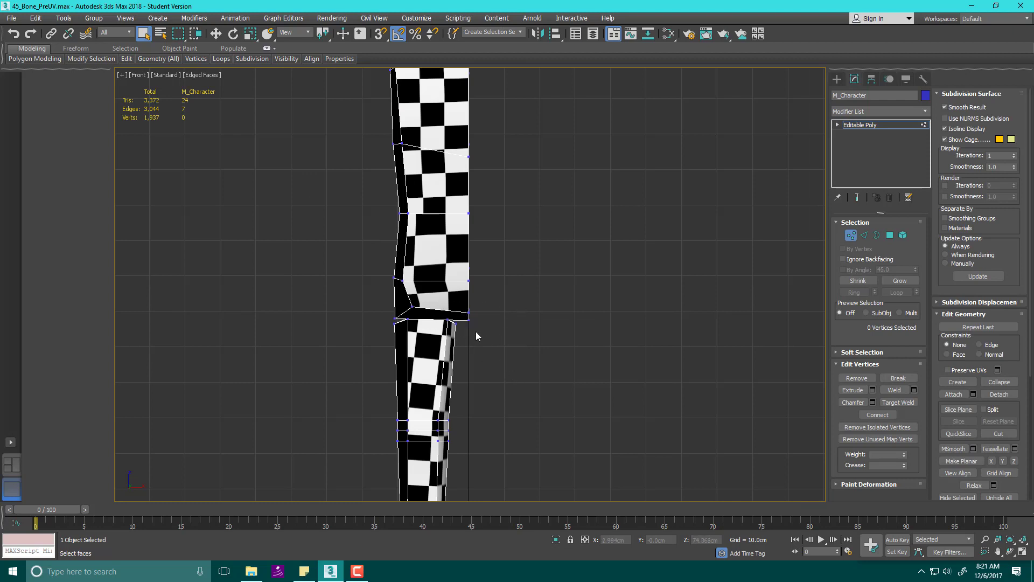
pyautogui.scroll(5, 475, 331)
pyautogui.moveTo(488, 286); pyautogui.dragTo(418, 254)
pyautogui.moveTo(483, 279); pyautogui.dragTo(457, 280, button='middle')
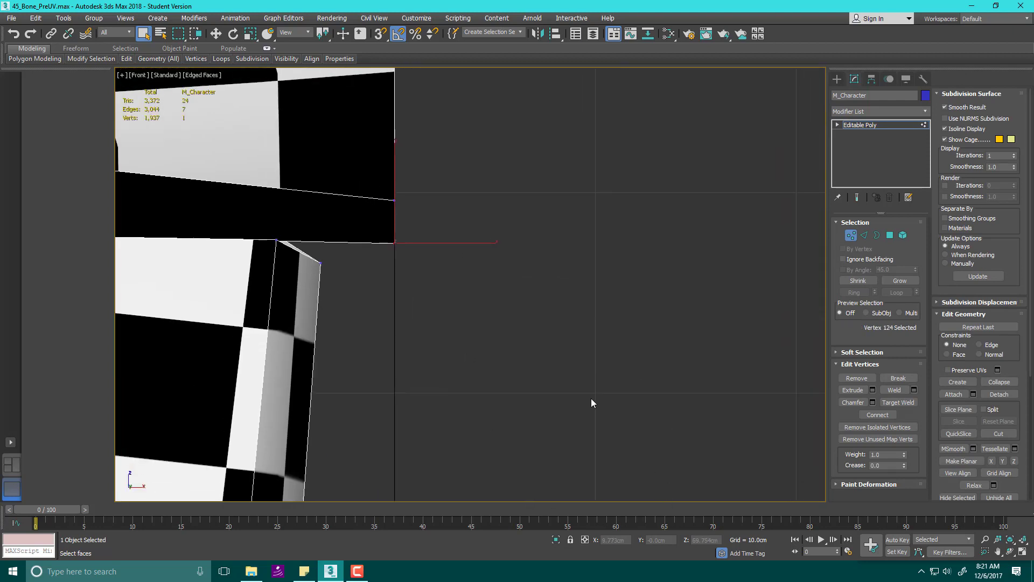
pyautogui.press('w')
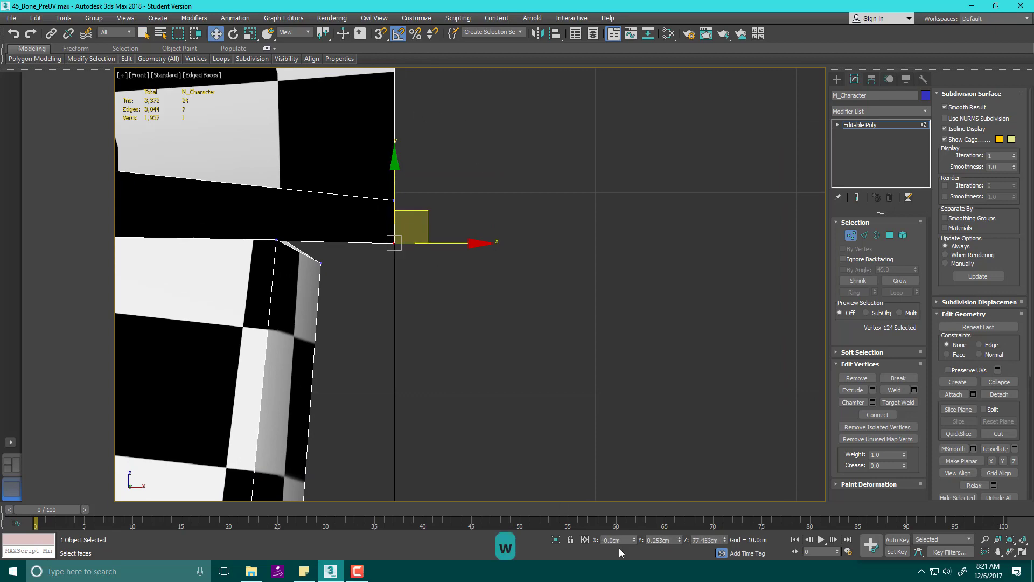
# - Select all centre-line vertices from pelvis to head, check their X position, and clear the selection
pyautogui.scroll(-6, 471, 148)
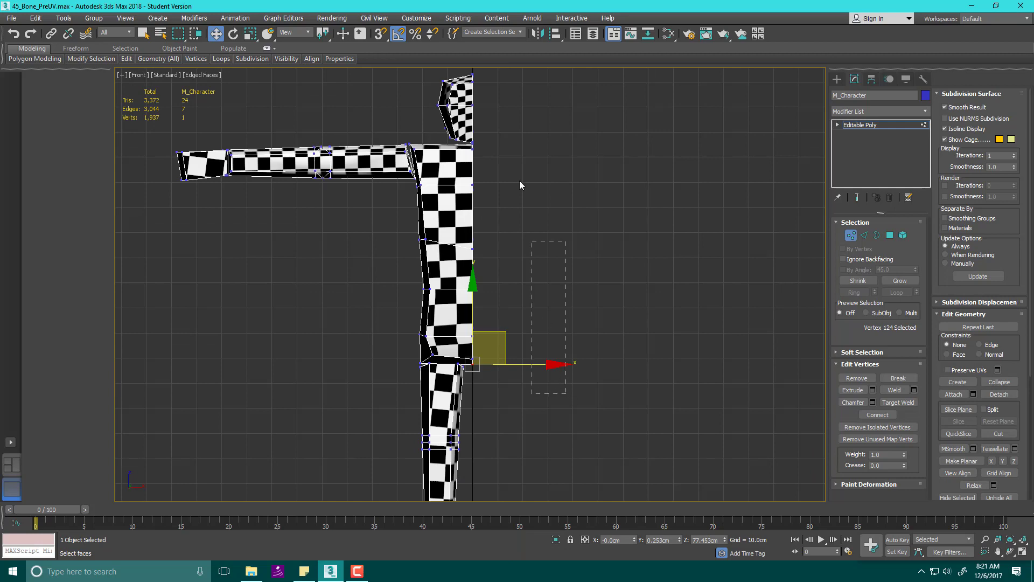
pyautogui.moveTo(471, 72); pyautogui.dragTo(469, 66)
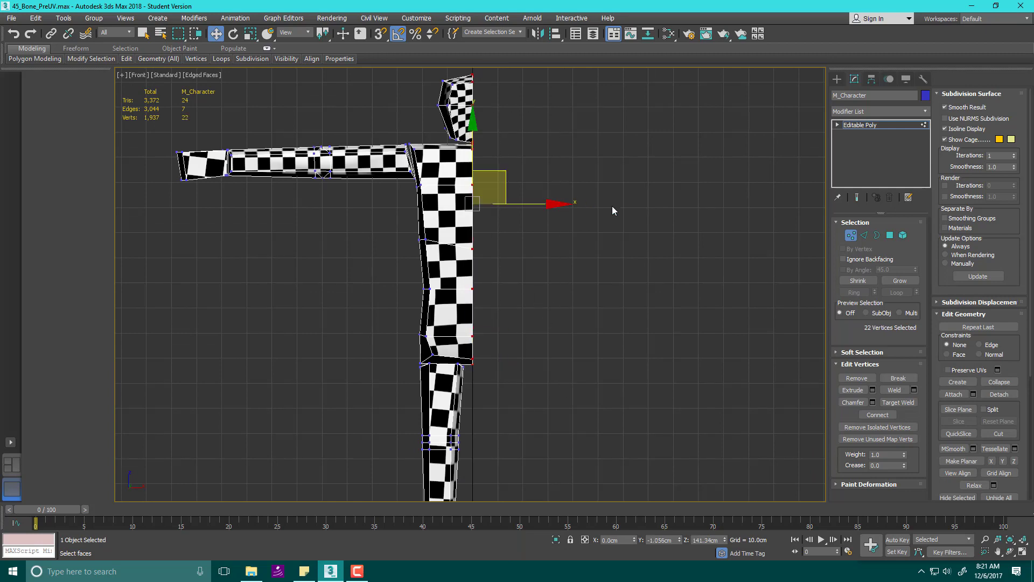
pyautogui.keyDown('alt'); pyautogui.moveTo(633, 226); pyautogui.dragTo(655, 265, button='middle'); pyautogui.keyUp('alt')
pyautogui.scroll(4, 480, 301)
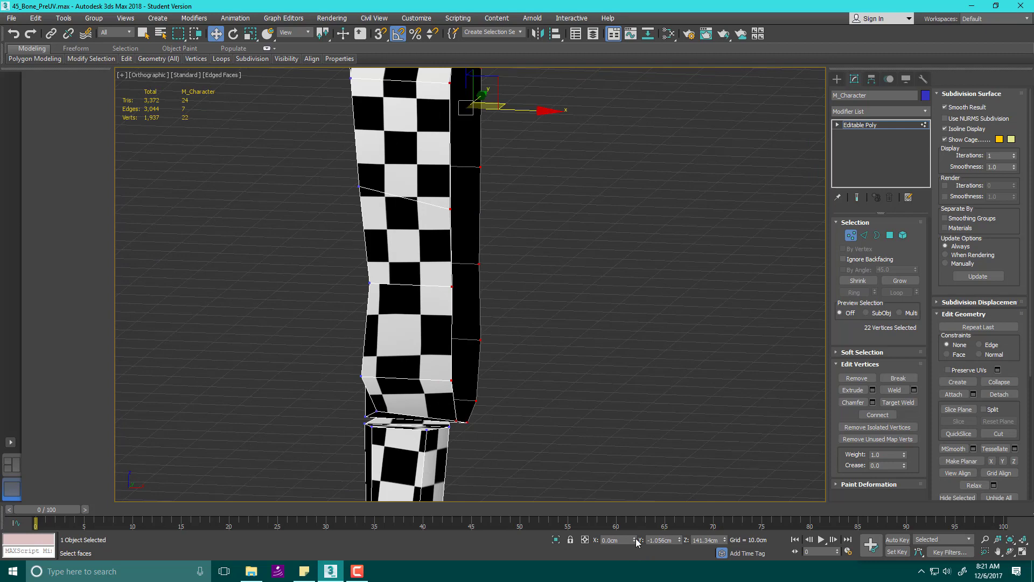
pyautogui.moveTo(586, 338); pyautogui.dragTo(585, 323, button='middle')
pyautogui.click(585, 323)
pyautogui.scroll(-5, 585, 322)
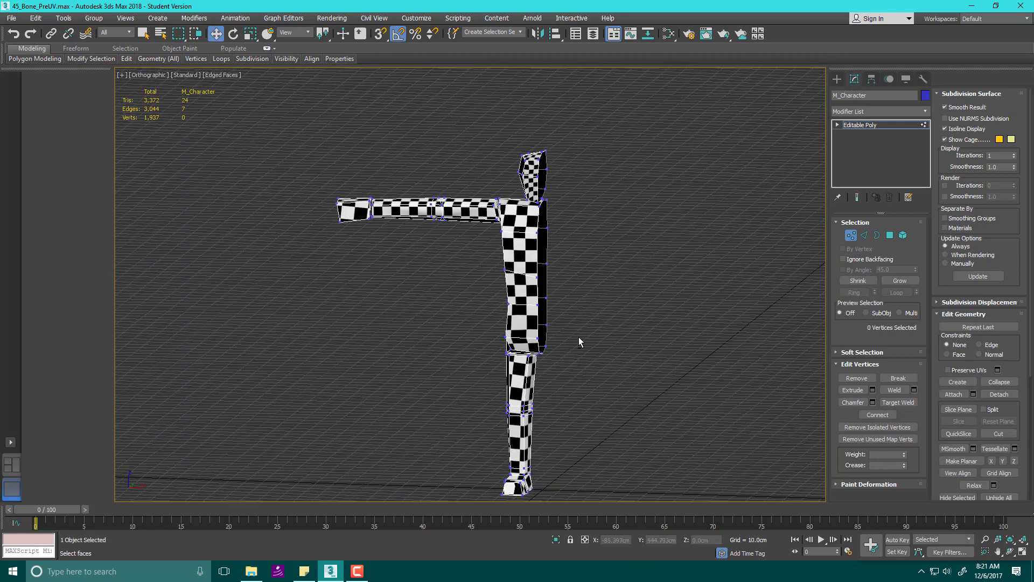
# - In the front view, move the five pelvis centre-line vertices to about X 2.4 cm and the four waist ones to about X -1.4 cm
pyautogui.press('f')
pyautogui.scroll(-3, 509, 312)
pyautogui.scroll(4, 507, 350)
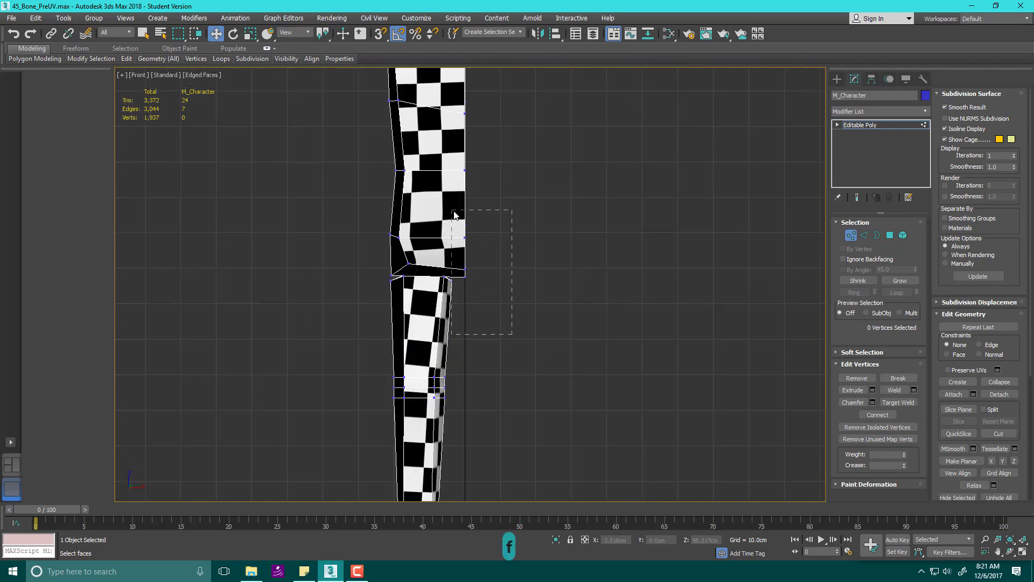
pyautogui.moveTo(455, 214); pyautogui.dragTo(453, 211)
pyautogui.moveTo(531, 254); pyautogui.dragTo(539, 254)
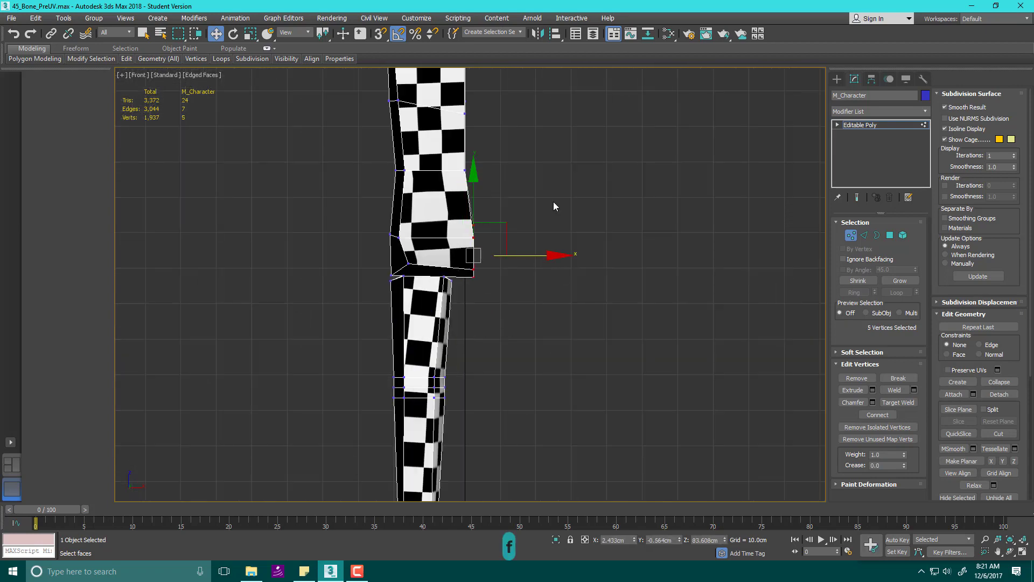
pyautogui.moveTo(456, 105); pyautogui.dragTo(457, 106)
pyautogui.moveTo(532, 142); pyautogui.dragTo(527, 141)
# - Move the two centre-line vertices at the middle of the head to about X -0.5 cm
pyautogui.moveTo(577, 70); pyautogui.dragTo(605, 305, button='middle')
pyautogui.scroll(-2, 604, 305)
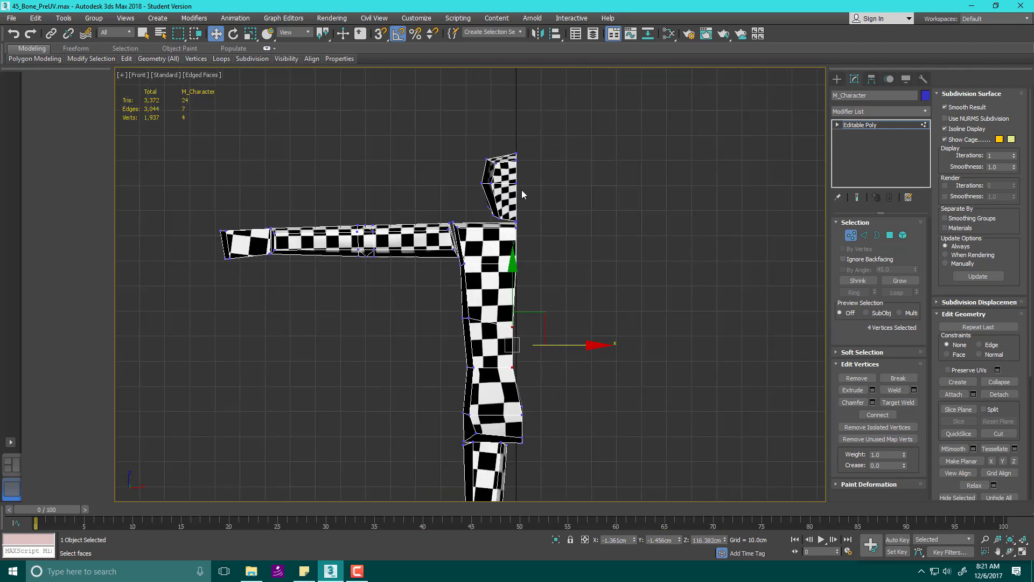
pyautogui.click(521, 178)
pyautogui.moveTo(513, 173); pyautogui.dragTo(514, 173)
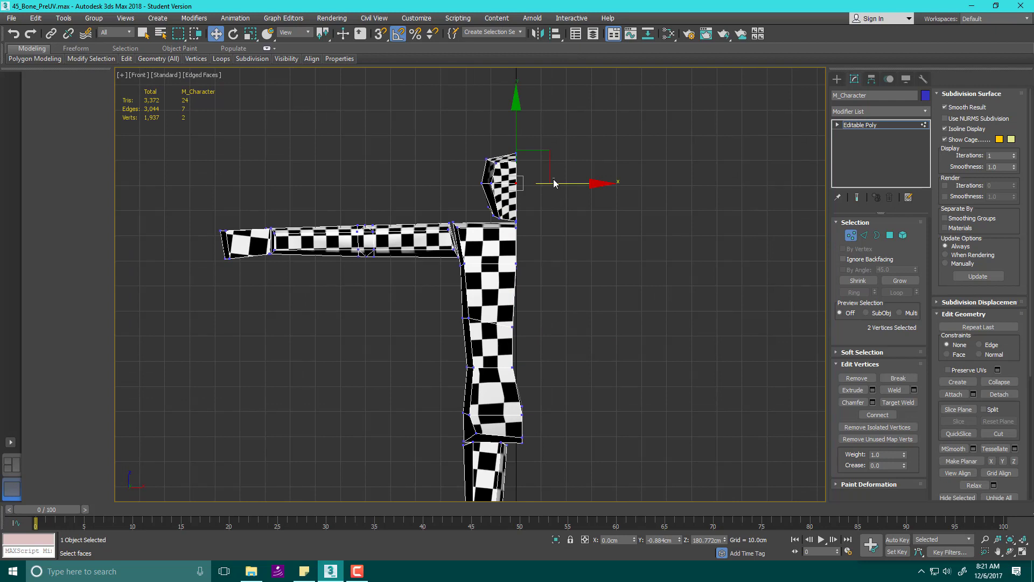
pyautogui.click(534, 195)
pyautogui.scroll(4, 527, 191)
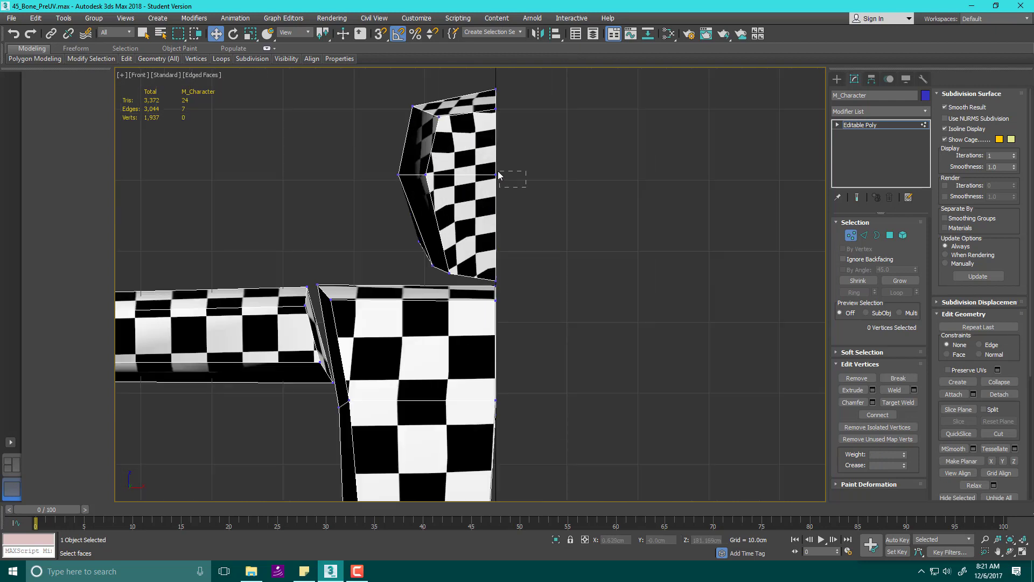
pyautogui.moveTo(496, 174); pyautogui.dragTo(495, 174)
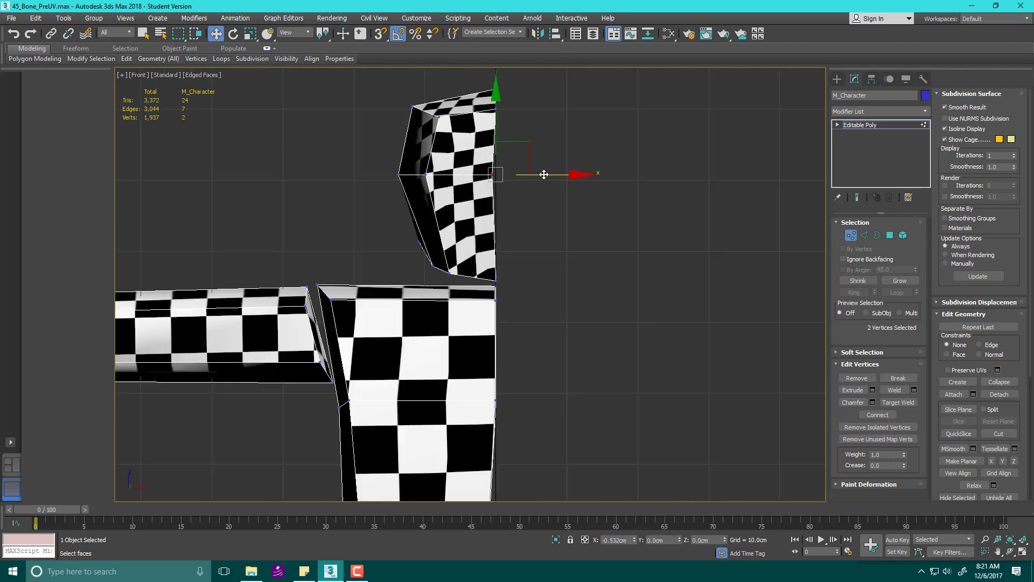
pyautogui.scroll(-5, 510, 202)
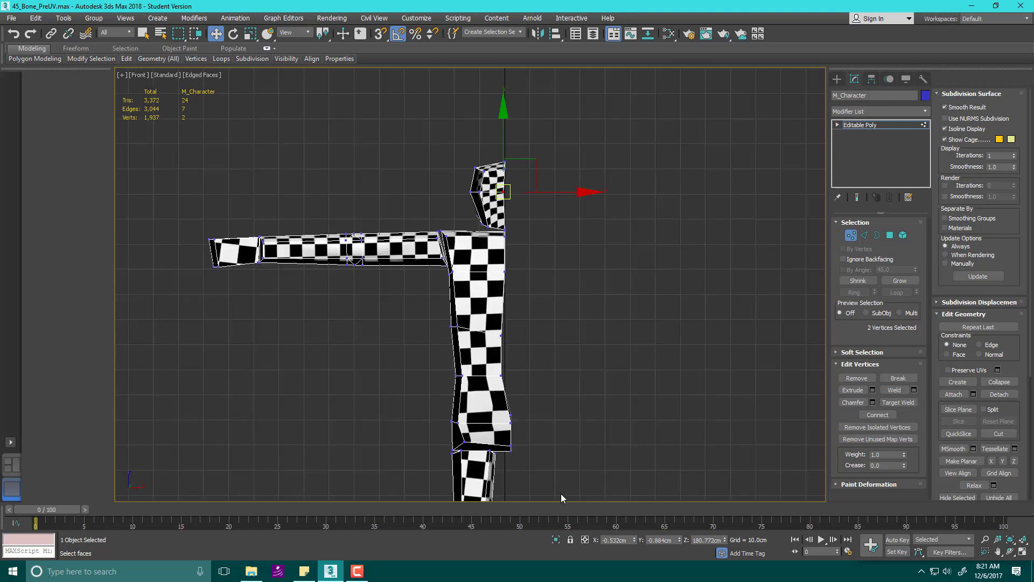
# - Select all centre-line vertices, compare their alignment with the vertical axis, check the pelvis vertices separately, and clear the selection
pyautogui.moveTo(569, 484); pyautogui.dragTo(500, 74)
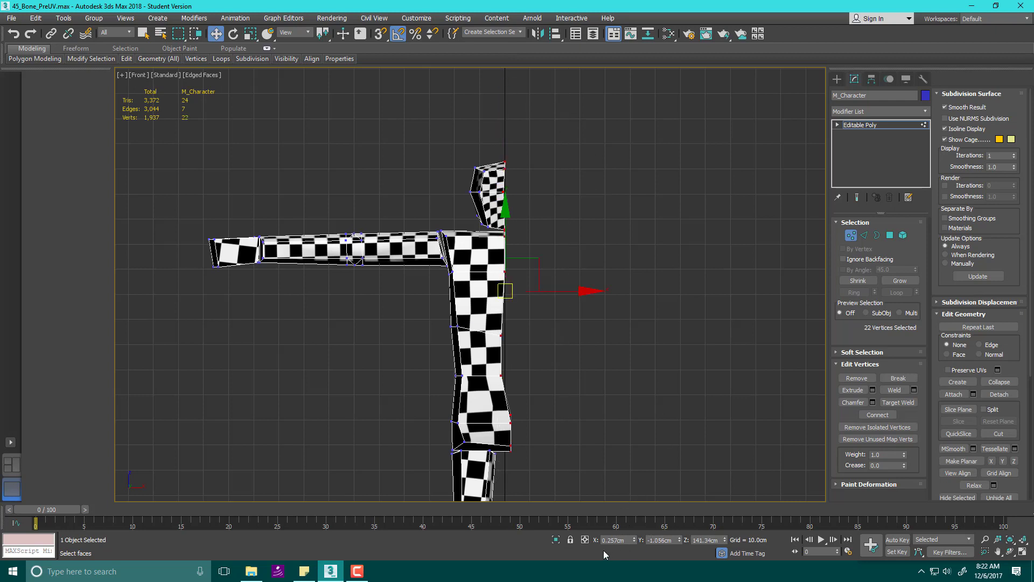
pyautogui.scroll(8, 540, 395)
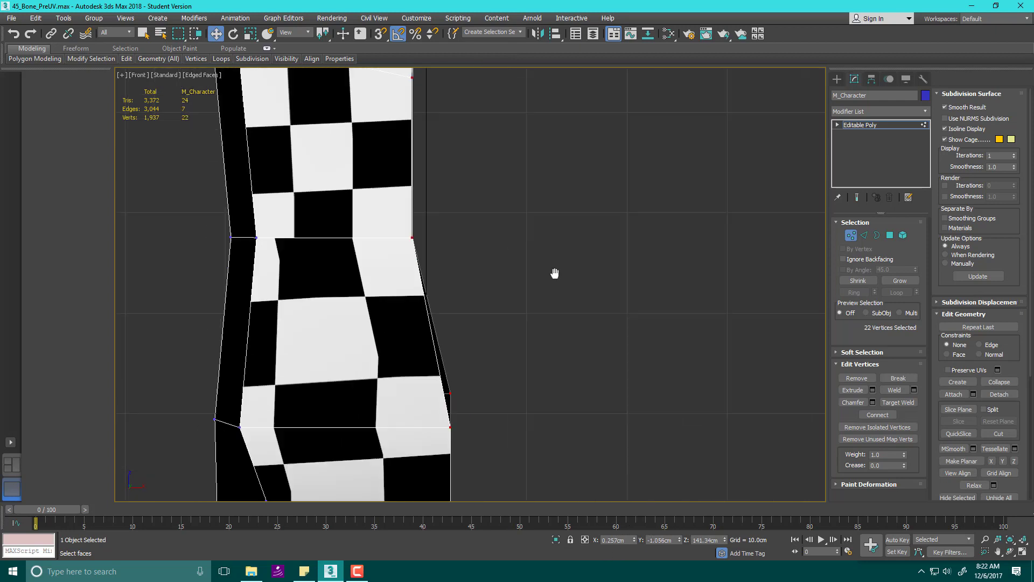
pyautogui.scroll(-5, 454, 441)
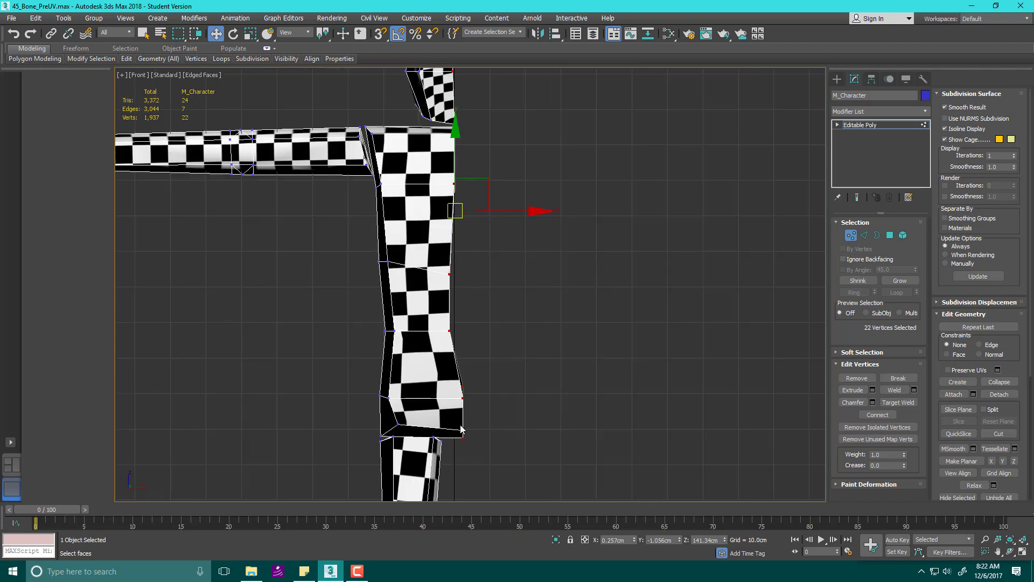
pyautogui.moveTo(554, 376); pyautogui.dragTo(571, 360, button='middle')
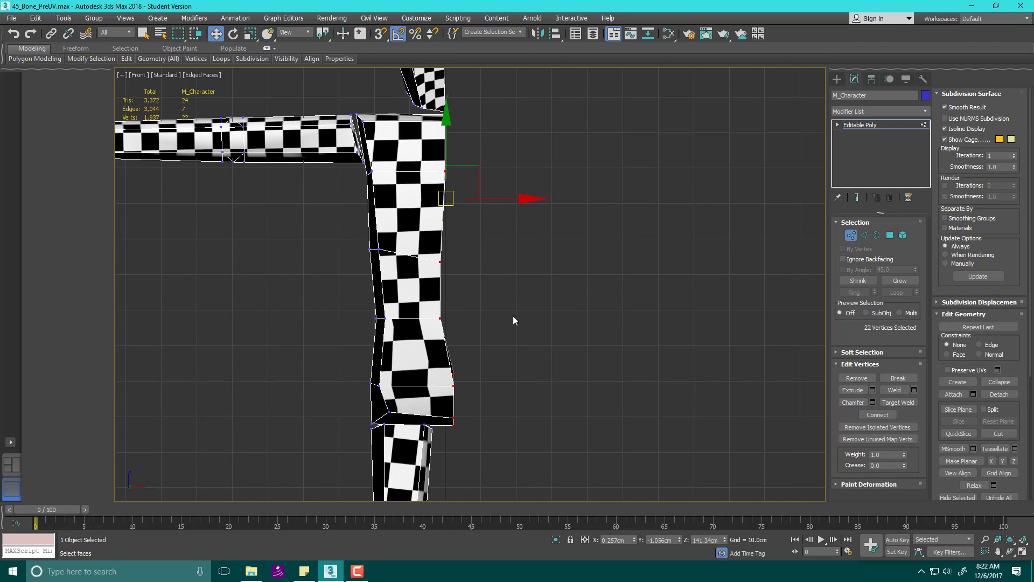
pyautogui.moveTo(463, 321); pyautogui.dragTo(450, 321)
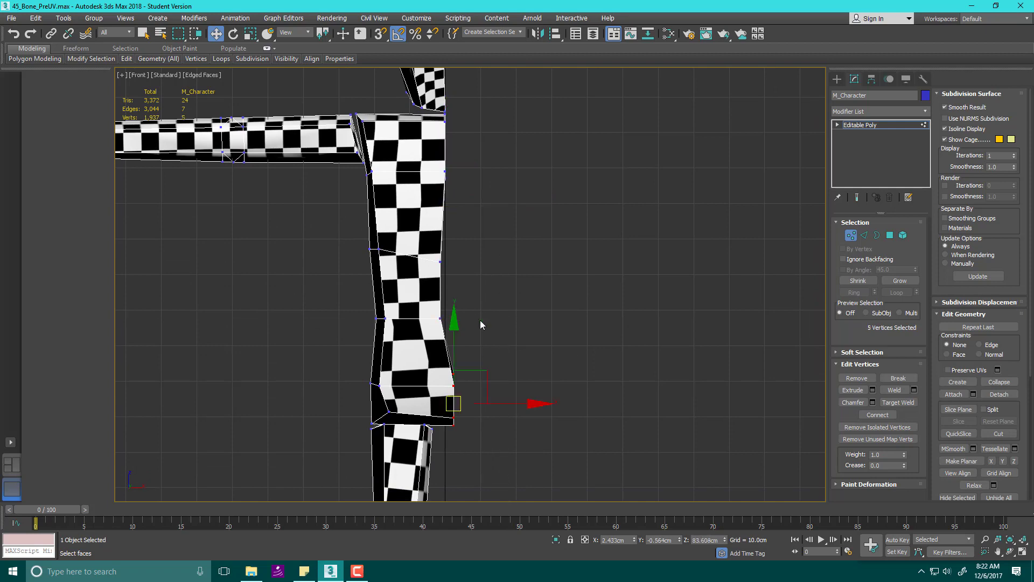
pyautogui.click(558, 340)
pyautogui.scroll(-5, 421, 188)
pyautogui.scroll(5, 422, 188)
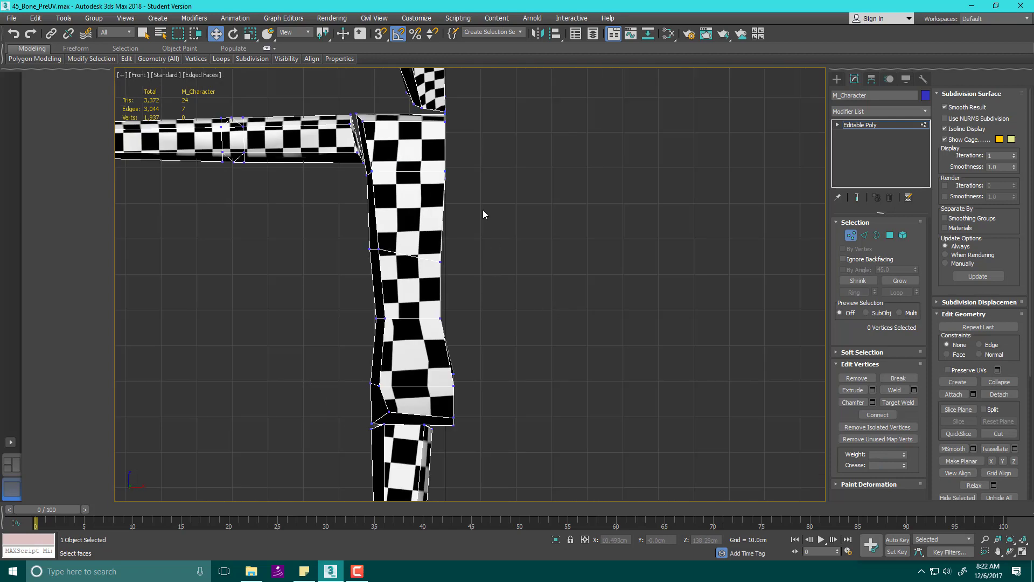
# - Switch to border editing, select all open borders of the torso and head, and show them in the perspective view
pyautogui.press('3')
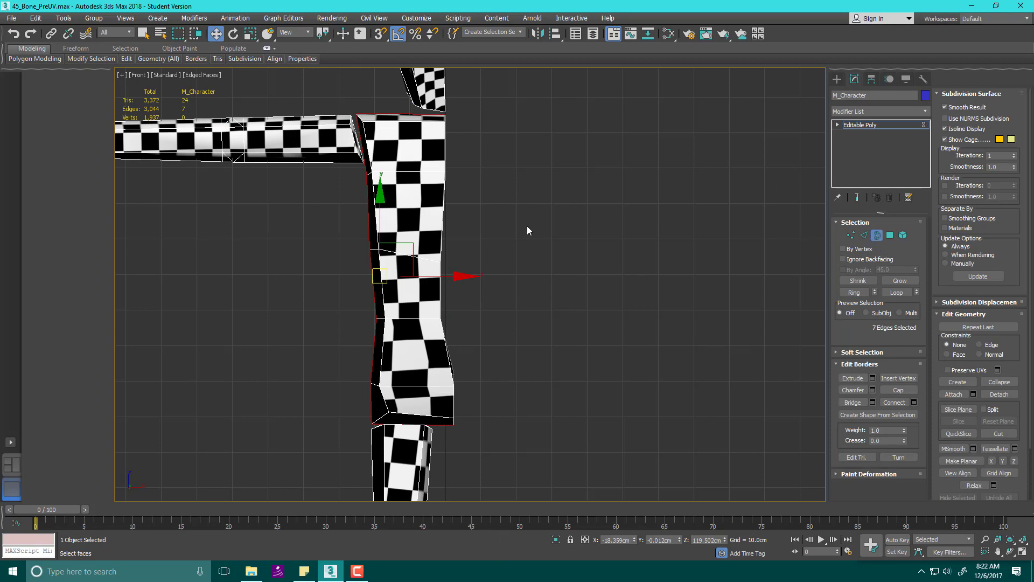
pyautogui.hotkey('ctrl', 'a')
pyautogui.scroll(-5, 527, 225)
pyautogui.keyDown('alt'); pyautogui.moveTo(529, 225); pyautogui.dragTo(494, 252, button='middle'); pyautogui.keyUp('alt')
pyautogui.scroll(3, 477, 248)
pyautogui.scroll(2, 477, 259)
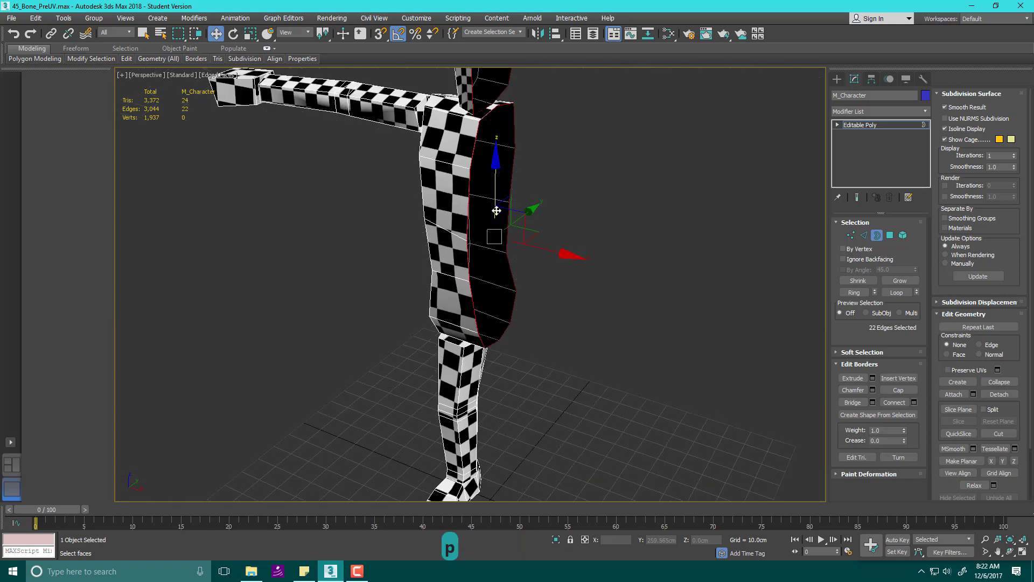
pyautogui.press('p')
# - Examine the selected borders around the open side of the head and torso from several angles
pyautogui.moveTo(475, 297); pyautogui.dragTo(469, 325, button='middle')
pyautogui.keyDown('alt'); pyautogui.moveTo(470, 401); pyautogui.dragTo(503, 329, button='middle'); pyautogui.keyUp('alt')
pyautogui.scroll(3, 460, 165)
pyautogui.moveTo(460, 165); pyautogui.dragTo(443, 253, button='middle')
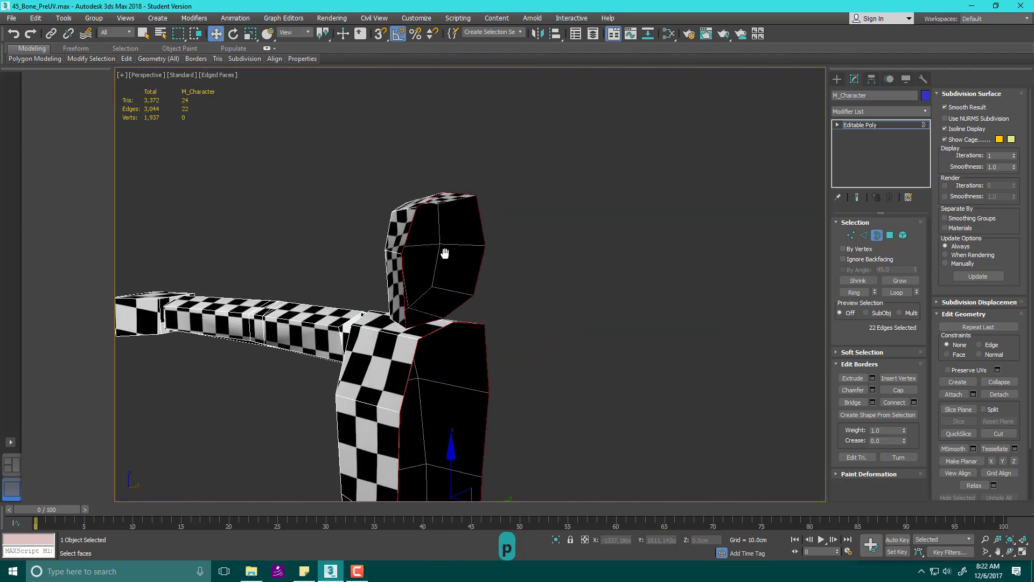
pyautogui.keyDown('alt'); pyautogui.moveTo(381, 250); pyautogui.dragTo(440, 254, button='middle'); pyautogui.keyUp('alt')
pyautogui.keyDown('alt'); pyautogui.moveTo(400, 183); pyautogui.dragTo(350, 190, button='middle'); pyautogui.keyUp('alt')
pyautogui.keyDown('alt'); pyautogui.moveTo(288, 312); pyautogui.dragTo(448, 315, button='middle'); pyautogui.keyUp('alt')
pyautogui.scroll(-5, 376, 292)
pyautogui.scroll(7, 419, 311)
pyautogui.scroll(-4, 376, 310)
# - Convert the border selection of the torso and head to a vertex selection
pyautogui.rightClick(449, 315)
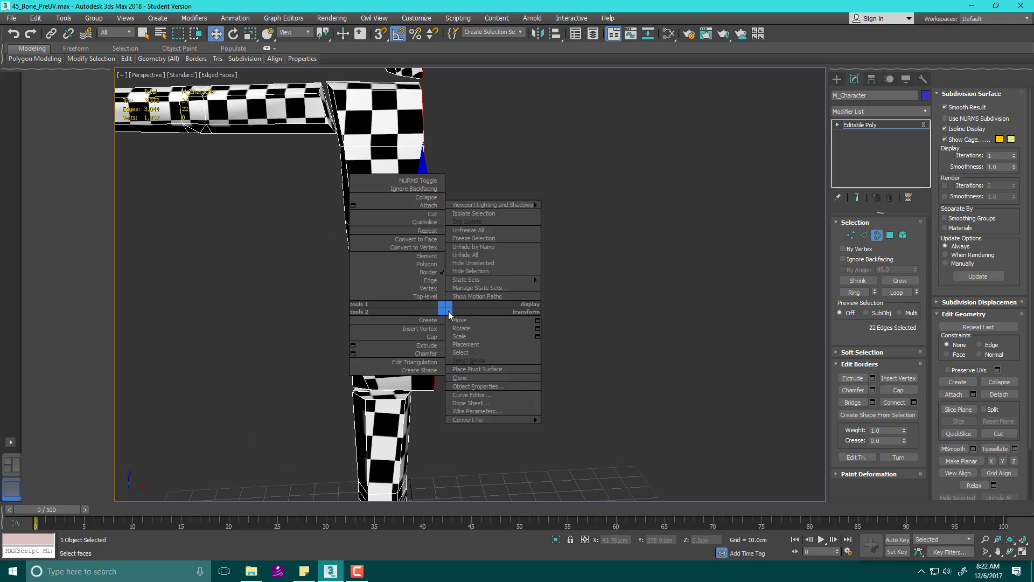
pyautogui.click(430, 247)
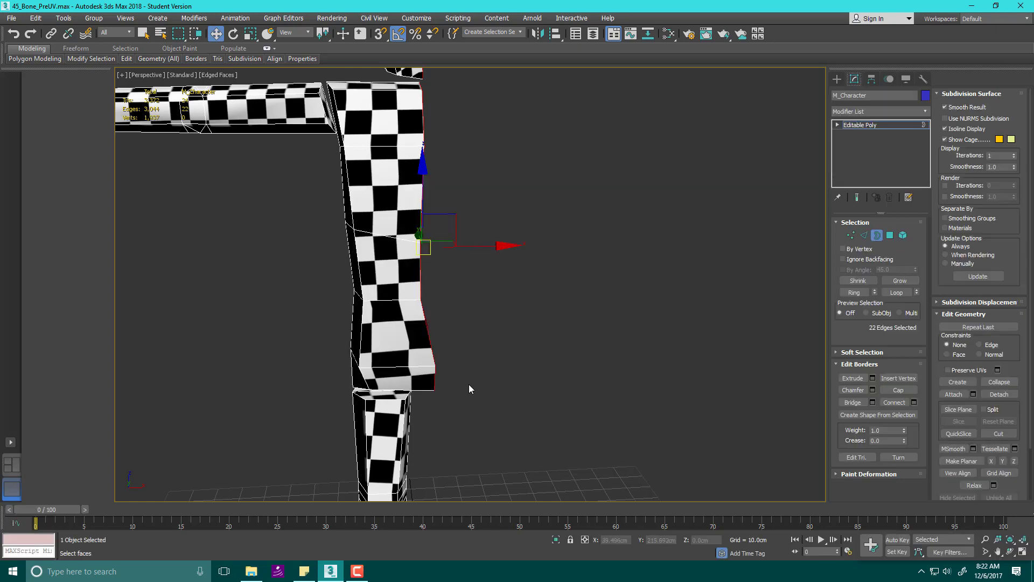
pyautogui.rightClick(477, 363)
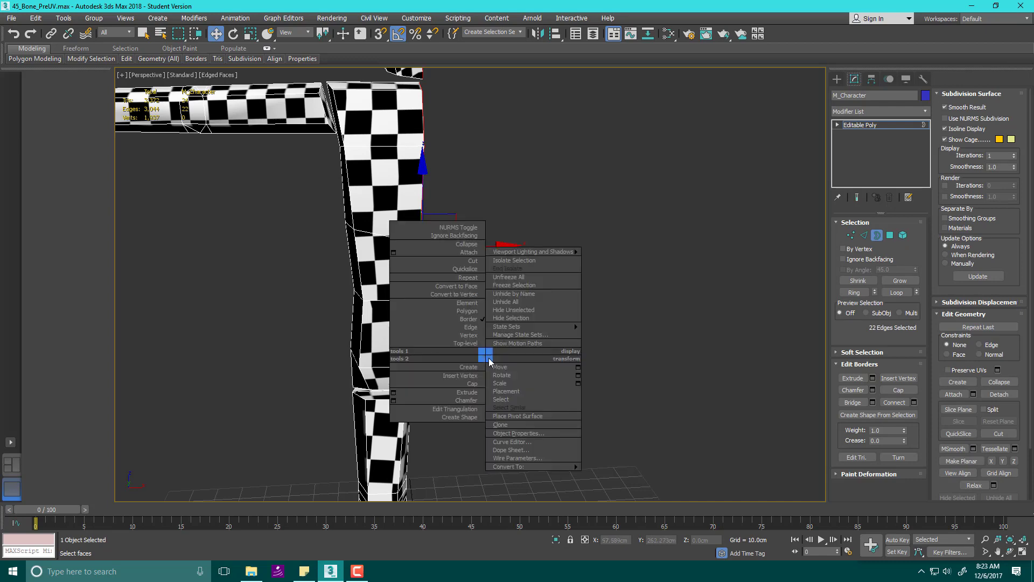
pyautogui.click(474, 292)
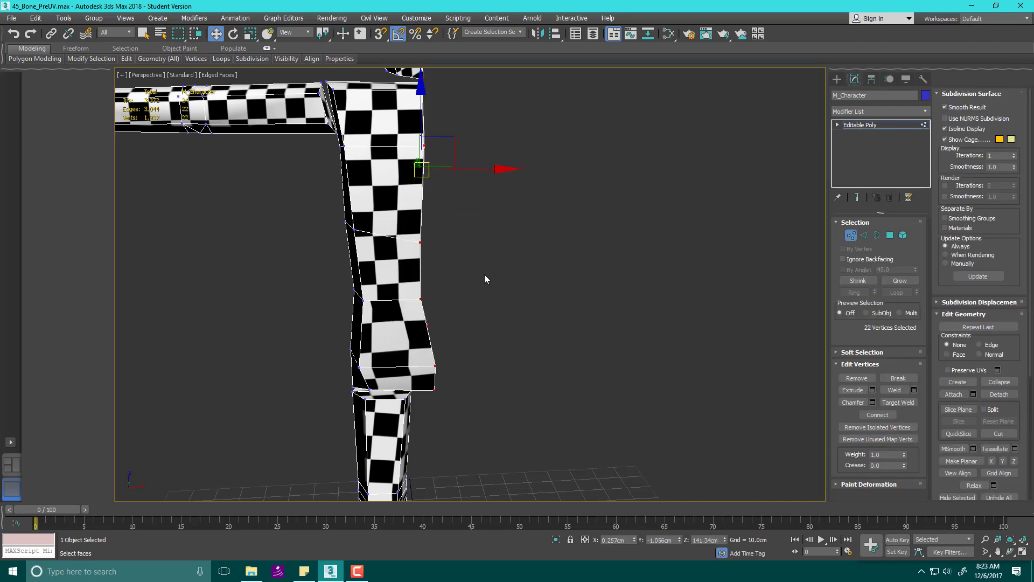
# - In the front view, scale the selected centre-line vertices along X repeatedly until they lie flat on one straight vertical line
pyautogui.moveTo(496, 279)
pyautogui.keyDown('alt'); pyautogui.mouseDown(button='middle')
pyautogui.moveTo(443, 269)
pyautogui.moveTo(436, 305)
pyautogui.moveTo(463, 275)
pyautogui.moveTo(480, 279)
pyautogui.mouseUp(button='middle'); pyautogui.keyUp('alt')
pyautogui.press('f')
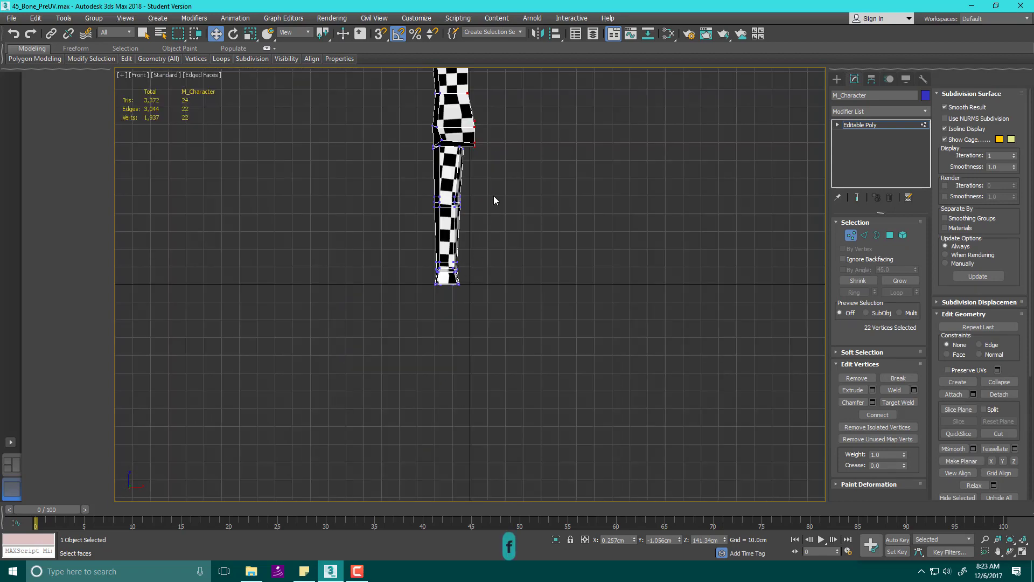
pyautogui.moveTo(491, 210); pyautogui.dragTo(447, 425, button='middle')
pyautogui.press('r')
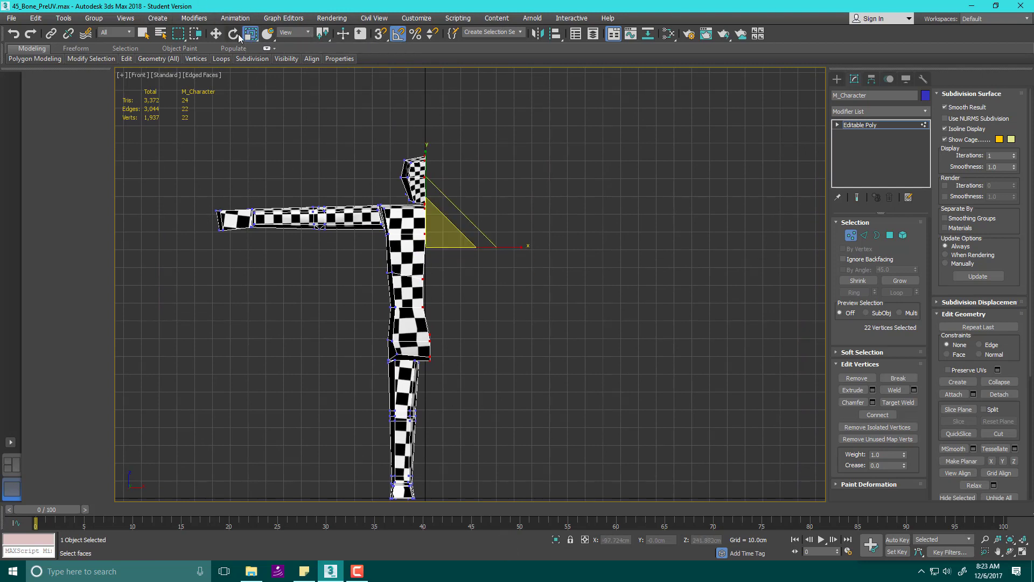
pyautogui.moveTo(521, 245); pyautogui.dragTo(147, 254)
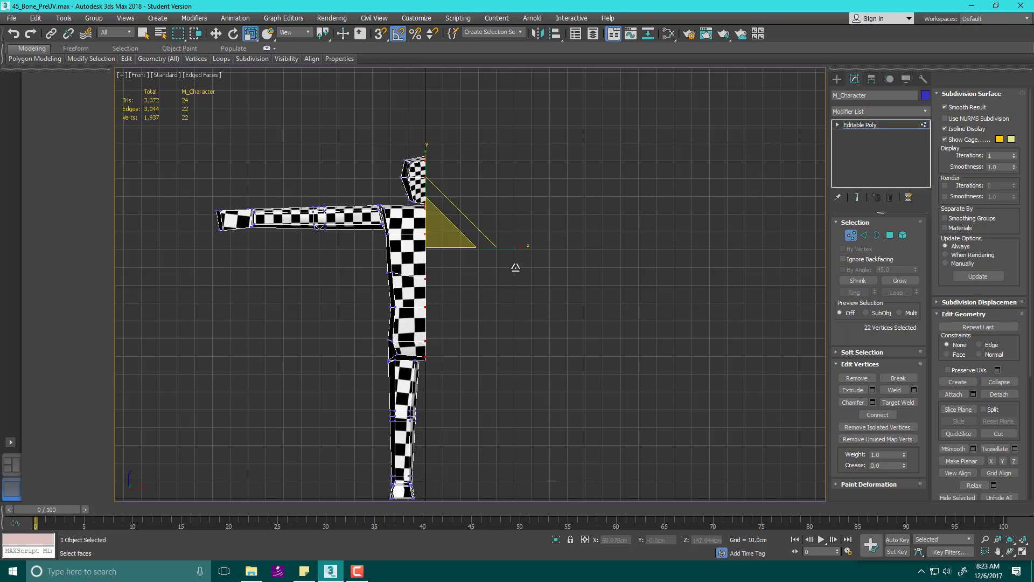
pyautogui.moveTo(523, 248); pyautogui.dragTo(200, 248)
pyautogui.moveTo(524, 247); pyautogui.dragTo(231, 251)
# - With the Move tool, reset the X position of the flattened centre-line vertices to 0 and check their alignment with the vertical axis
pyautogui.press('w')
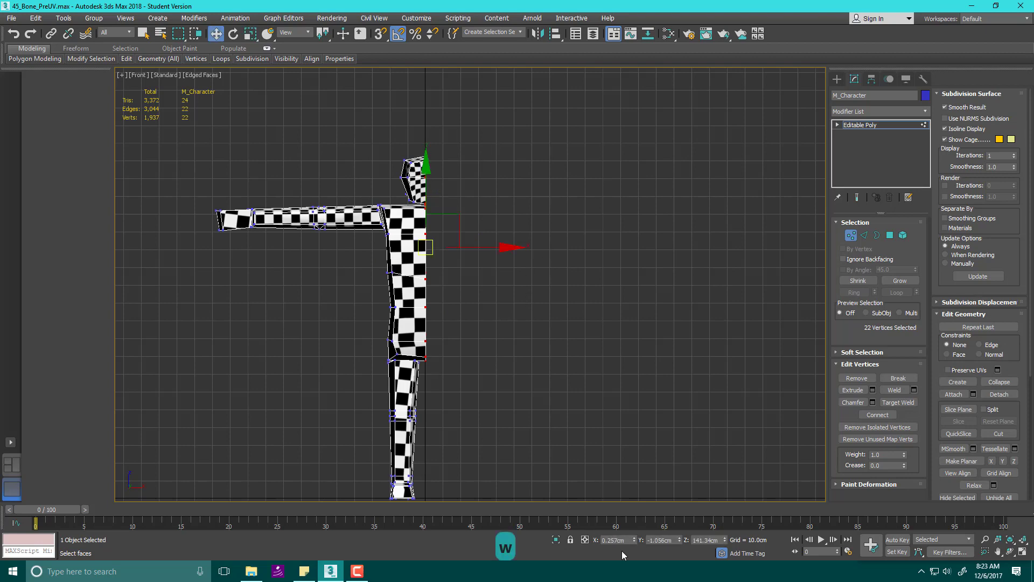
pyautogui.scroll(10, 423, 355)
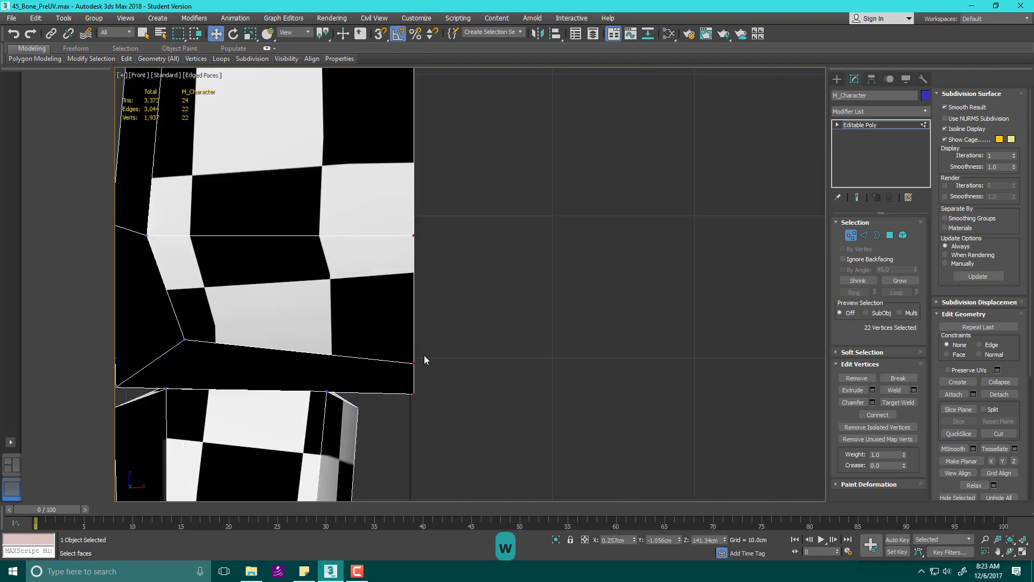
pyautogui.scroll(-5, 442, 269)
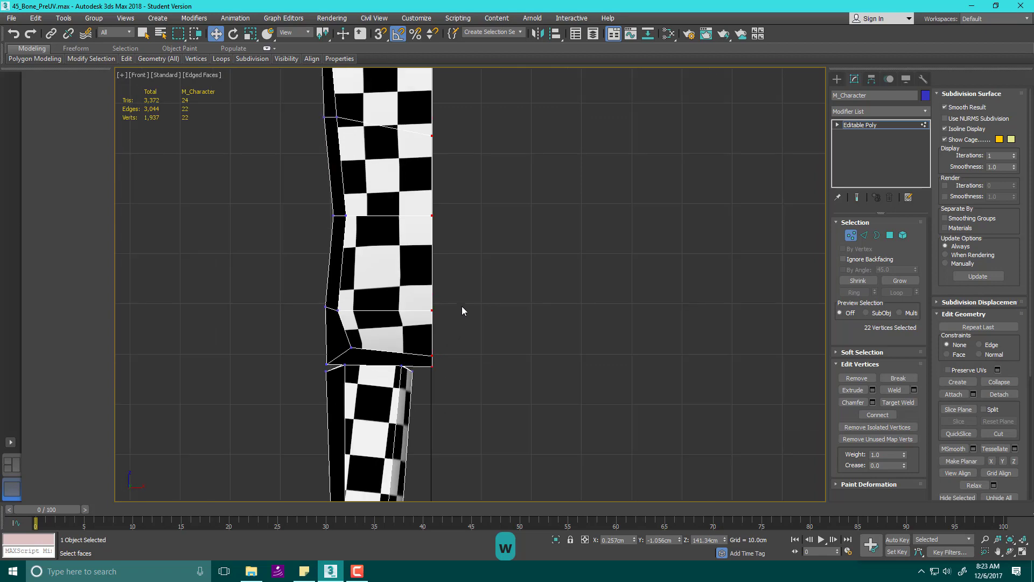
pyautogui.scroll(-6, 461, 304)
pyautogui.scroll(4, 474, 280)
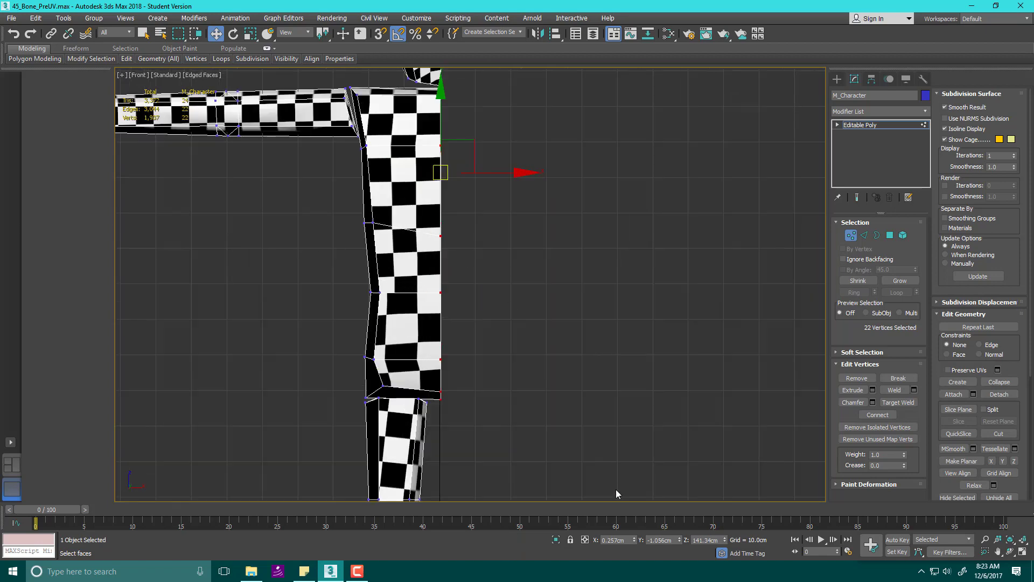
pyautogui.rightClick(636, 541)
pyautogui.scroll(5, 477, 418)
pyautogui.scroll(-5, 594, 373)
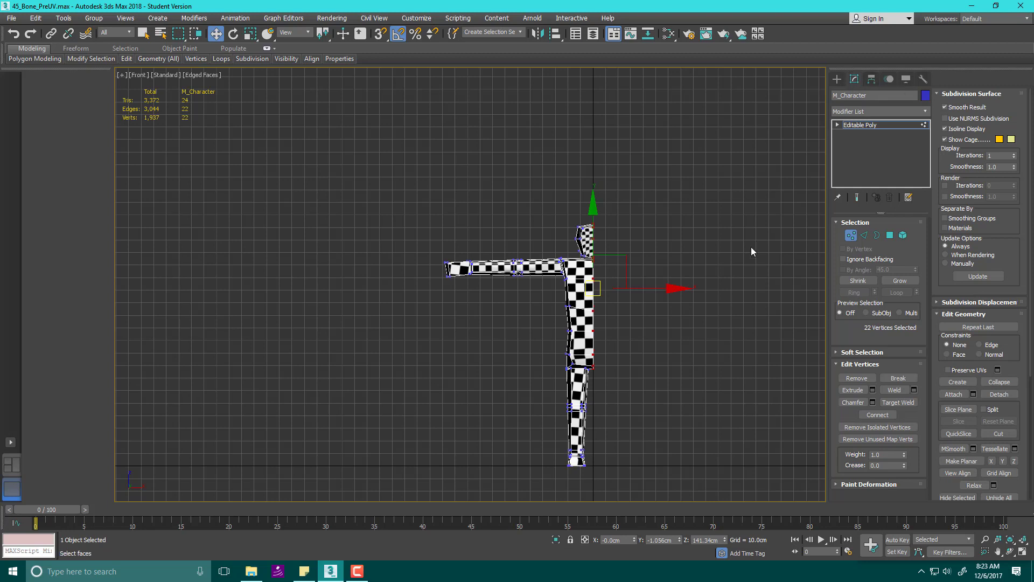
# - Leave vertex editing and examine the character's pivot at the feet against the grid origin
pyautogui.click(838, 79)
pyautogui.moveTo(700, 330); pyautogui.dragTo(601, 271, button='middle')
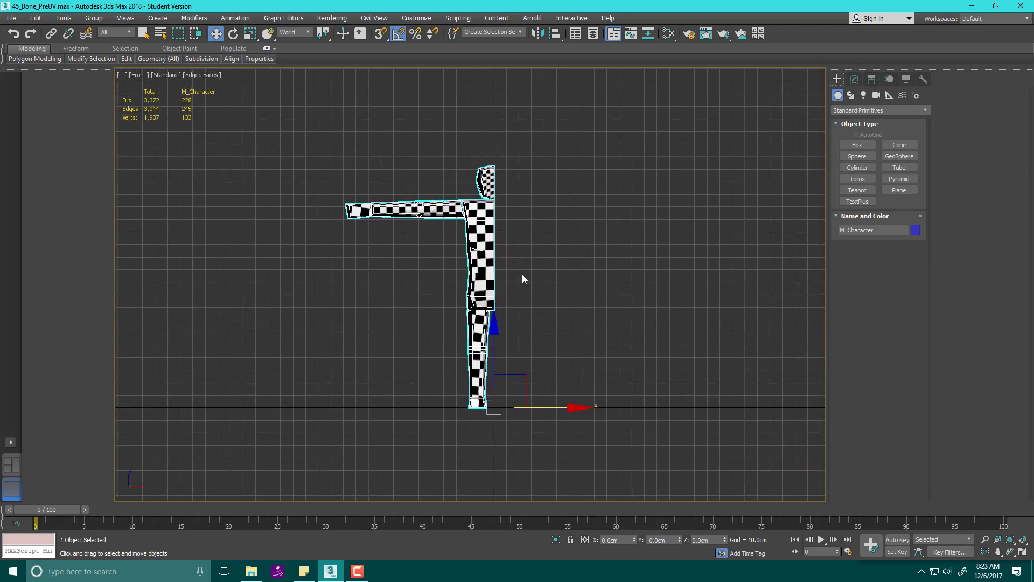
pyautogui.scroll(8, 505, 384)
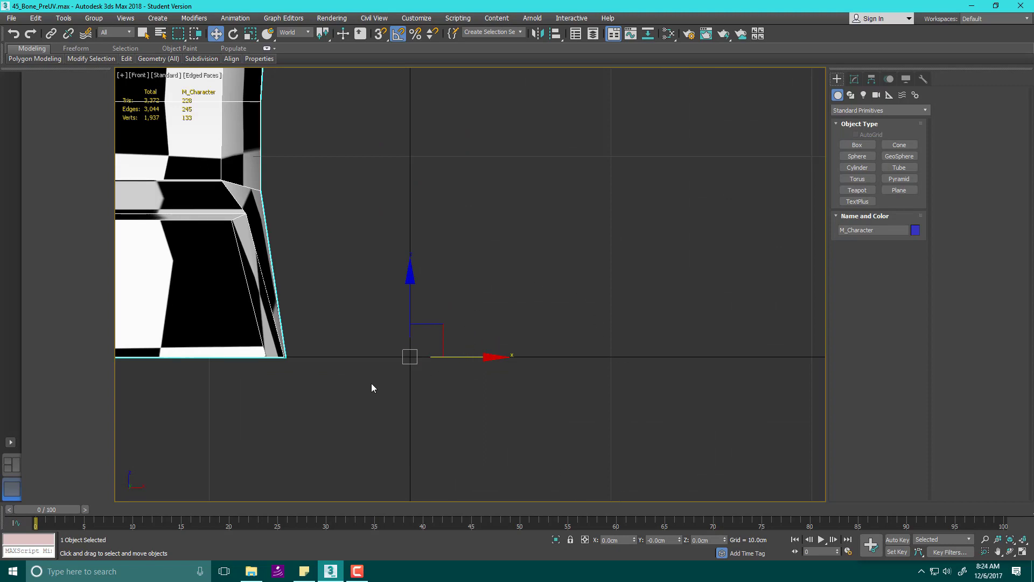
pyautogui.moveTo(371, 388)
pyautogui.mouseDown(button='middle')
pyautogui.moveTo(408, 359)
pyautogui.moveTo(435, 440)
pyautogui.moveTo(384, 403)
pyautogui.mouseUp(button='middle')
pyautogui.scroll(-6, 384, 403)
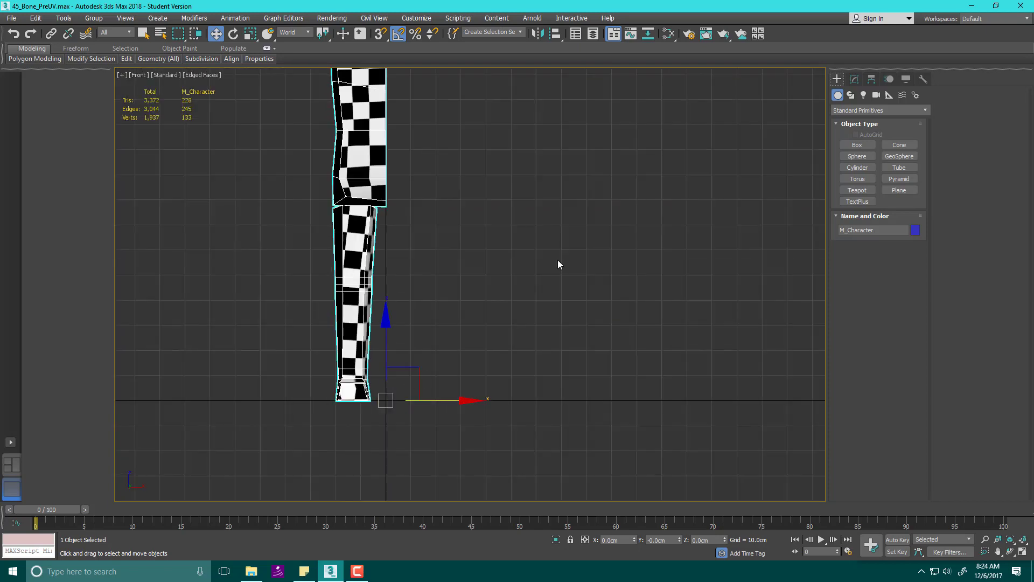
# - Using Affect Pivot Only, move the character's pivot along X to about 53.5 cm, then deselect and reselect the character
pyautogui.click(873, 81)
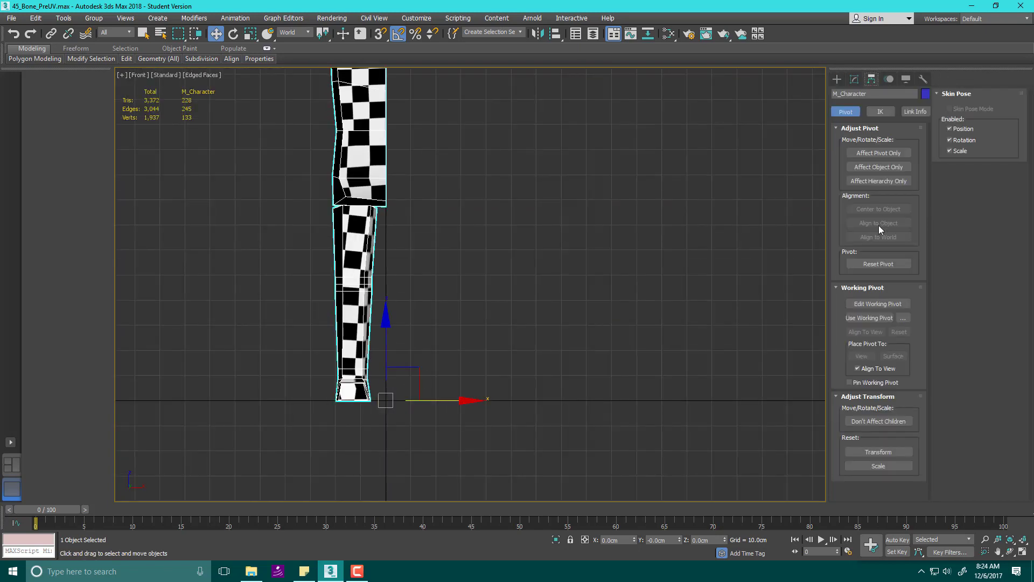
pyautogui.click(885, 152)
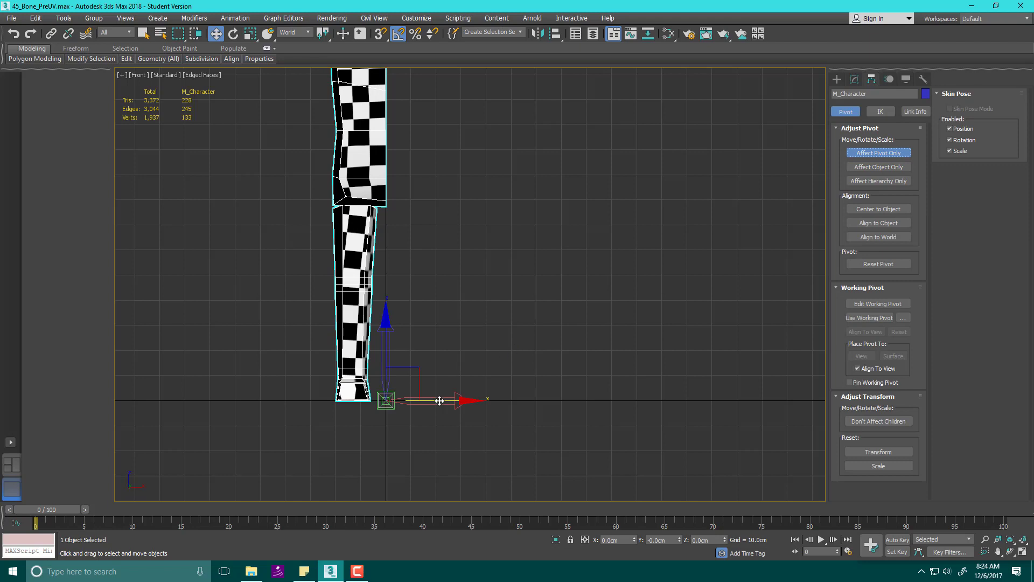
pyautogui.moveTo(440, 401); pyautogui.dragTo(573, 400)
pyautogui.click(777, 218)
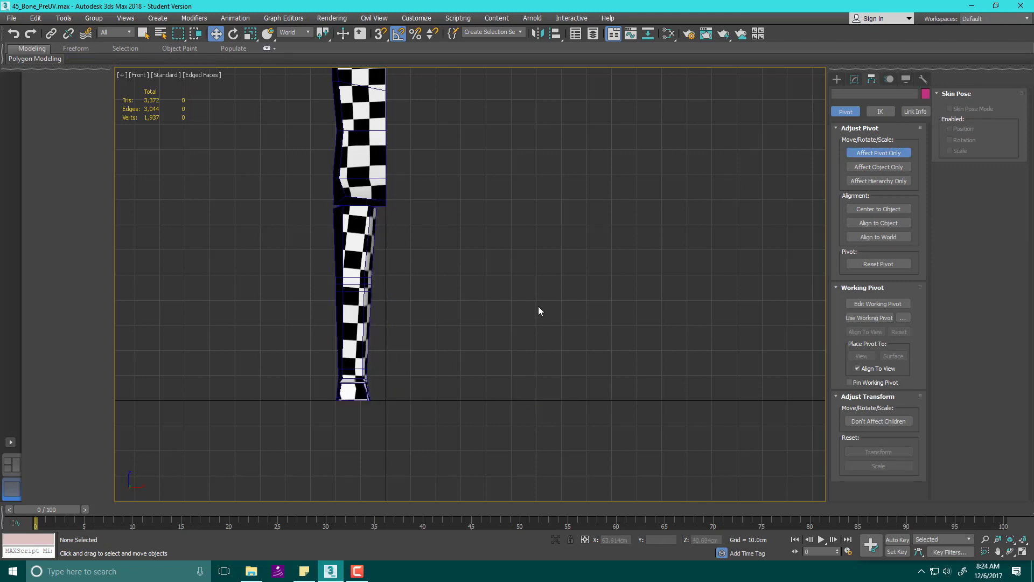
pyautogui.moveTo(538, 307); pyautogui.dragTo(524, 377, button='middle')
pyautogui.click(360, 232)
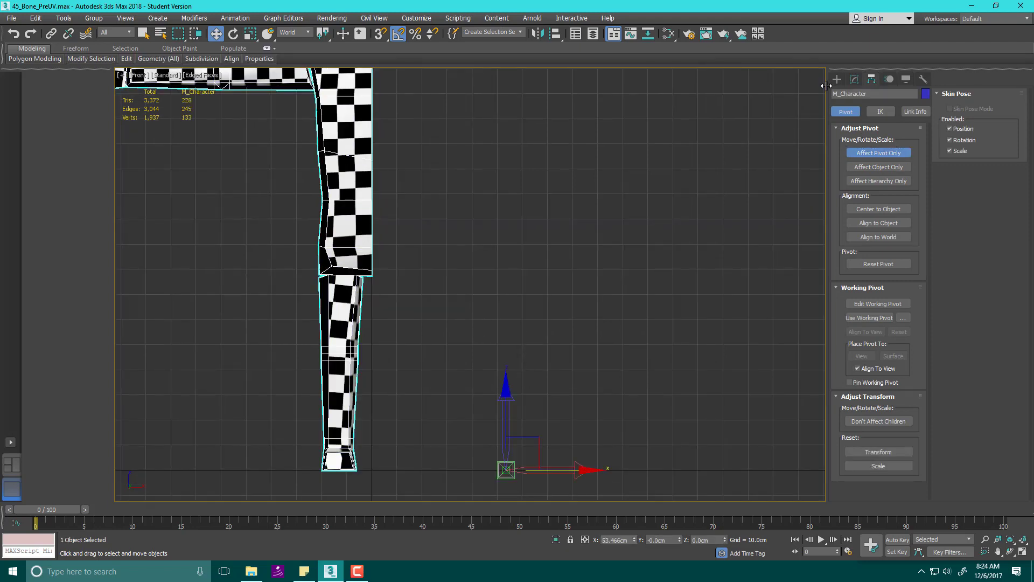
# - Try mirroring the character across X as a copy, cancel the mirror, and undo a trial move in the front view
pyautogui.click(538, 34)
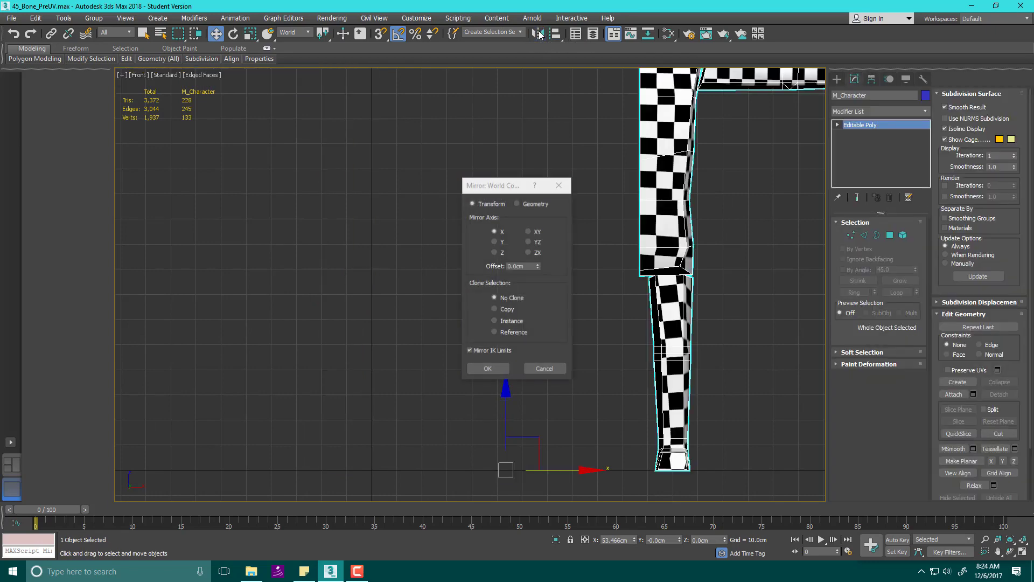
pyautogui.click(494, 309)
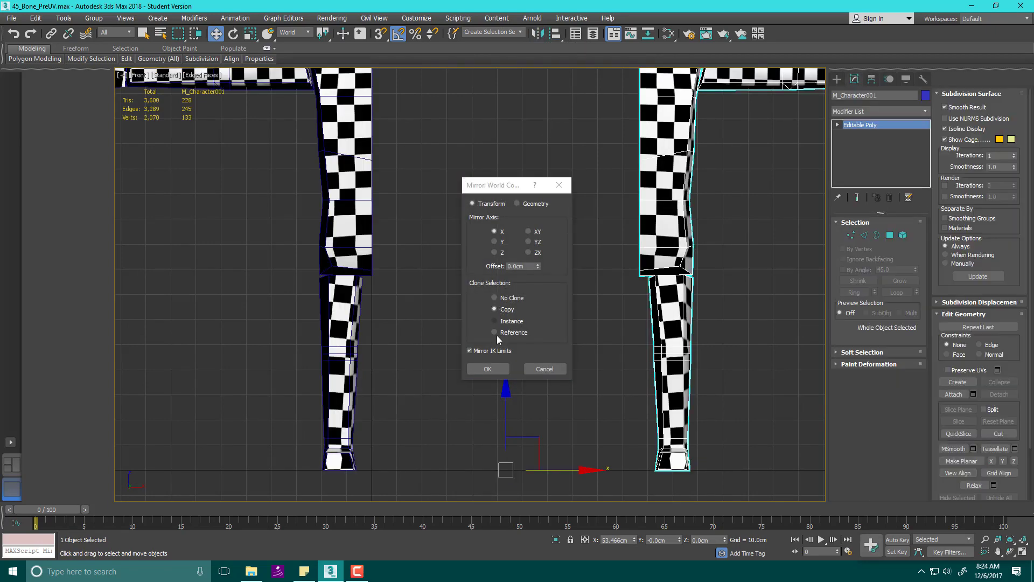
pyautogui.click(481, 139)
pyautogui.click(553, 368)
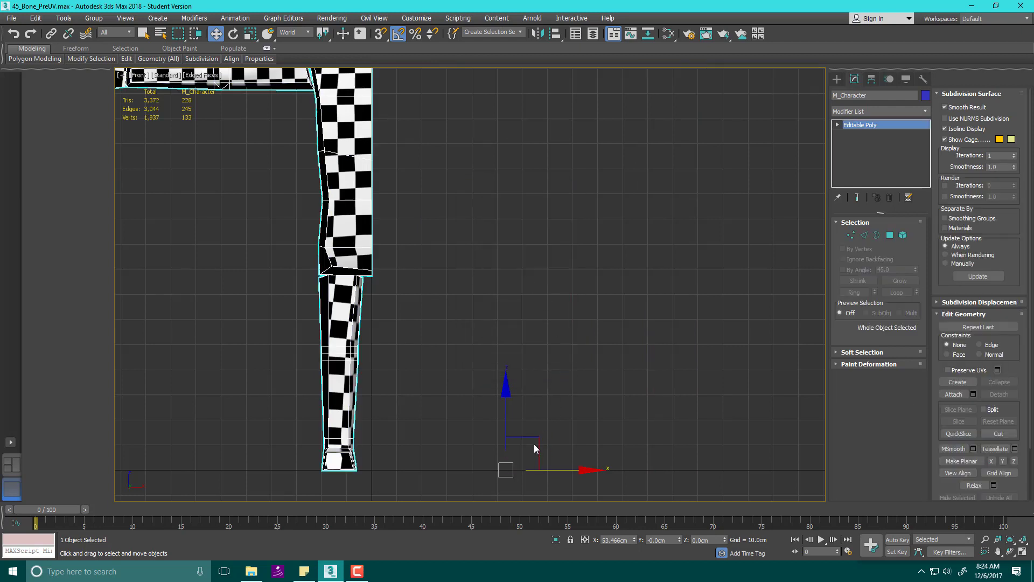
pyautogui.moveTo(537, 438); pyautogui.dragTo(624, 279)
pyautogui.hotkey('ctrl', 'z')
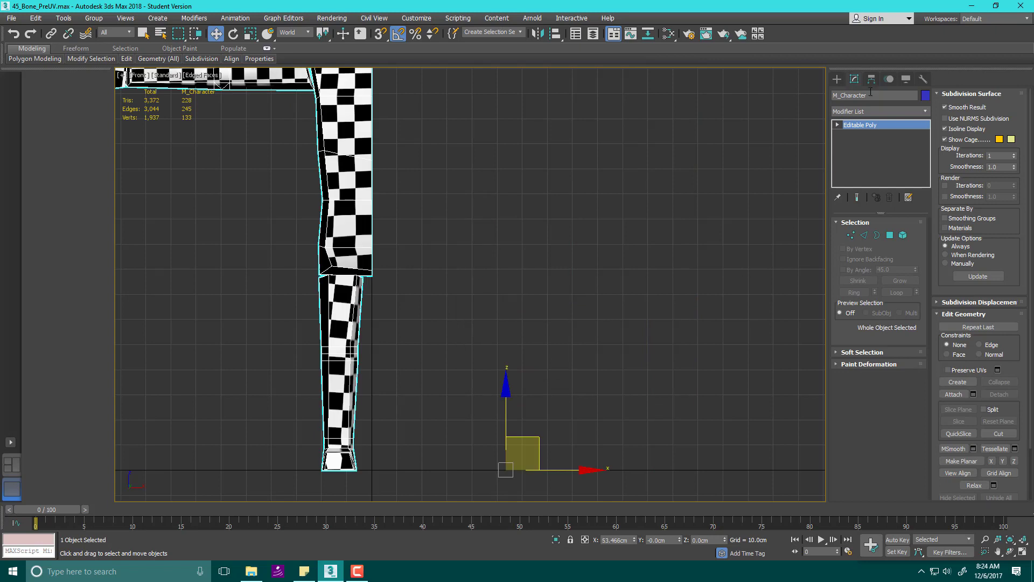
# - Turn on Affect Pivot Only and move the character's pivot up along Z to about 69 cm
pyautogui.click(871, 80)
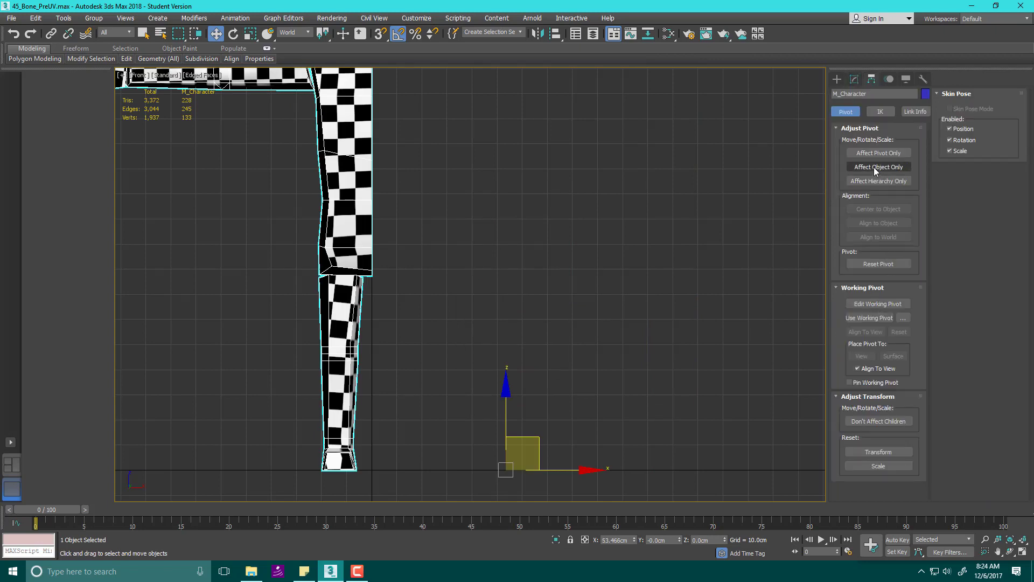
pyautogui.click(886, 154)
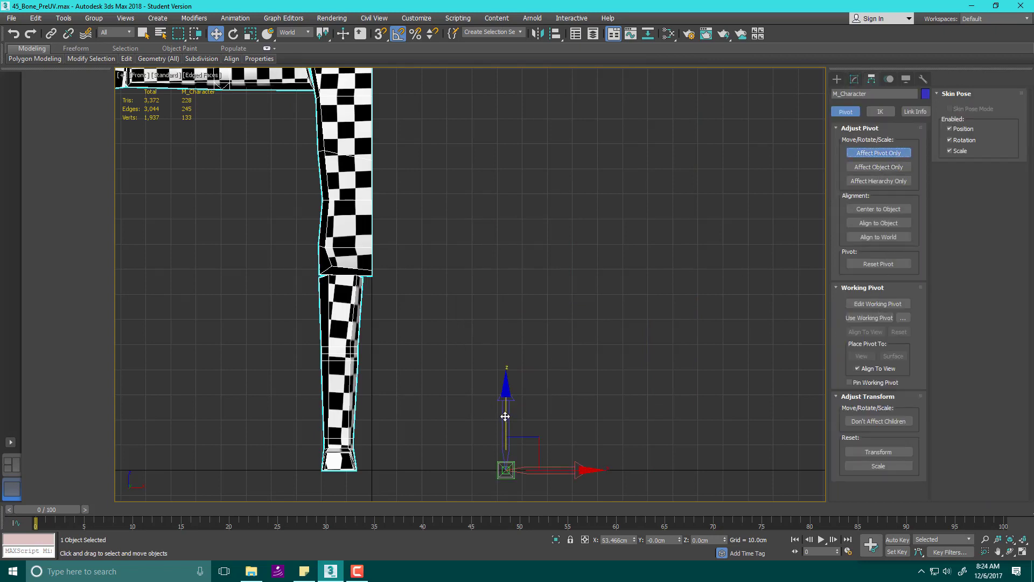
pyautogui.moveTo(505, 419); pyautogui.dragTo(576, 247)
pyautogui.scroll(-5, 630, 311)
pyautogui.scroll(5, 500, 328)
pyautogui.moveTo(500, 328); pyautogui.dragTo(324, 253, button='middle')
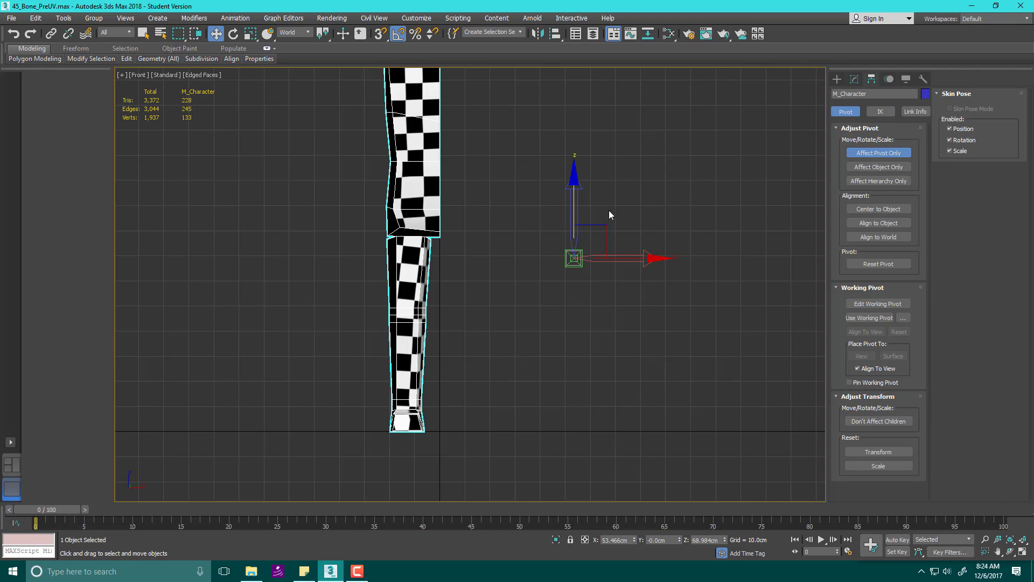
pyautogui.moveTo(647, 104); pyautogui.dragTo(634, 156, button='middle')
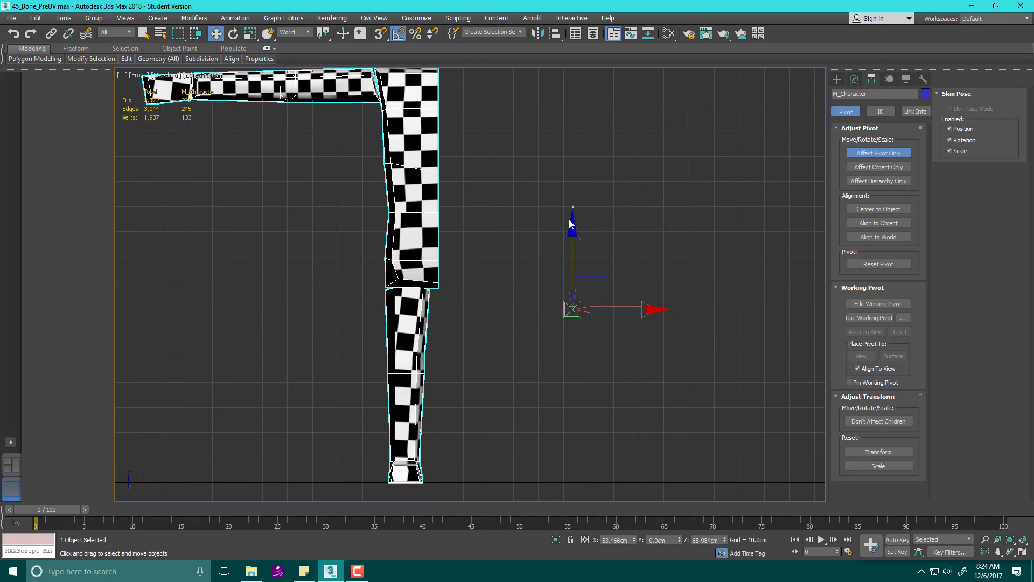
pyautogui.scroll(-4, 661, 178)
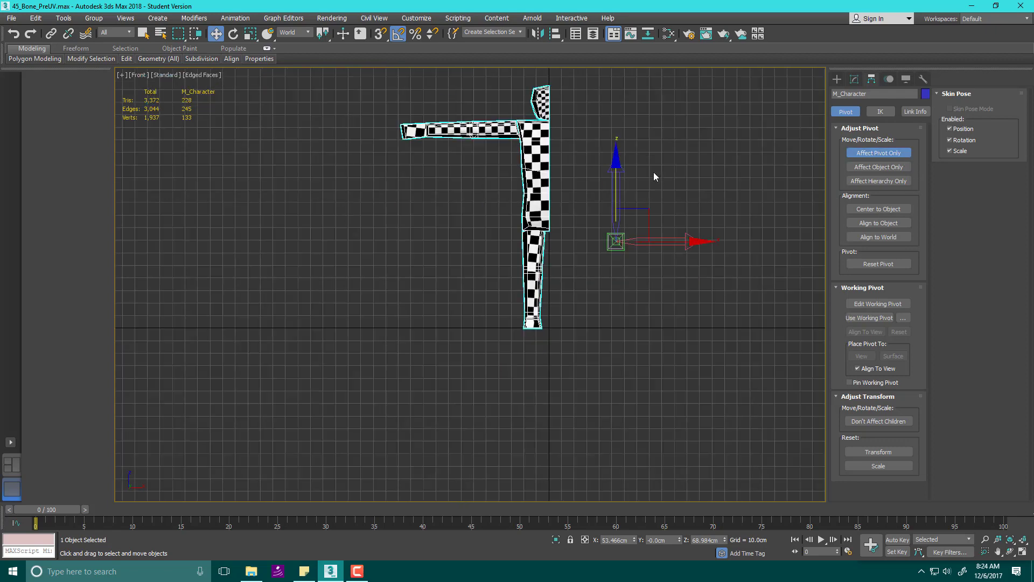
pyautogui.scroll(3, 545, 249)
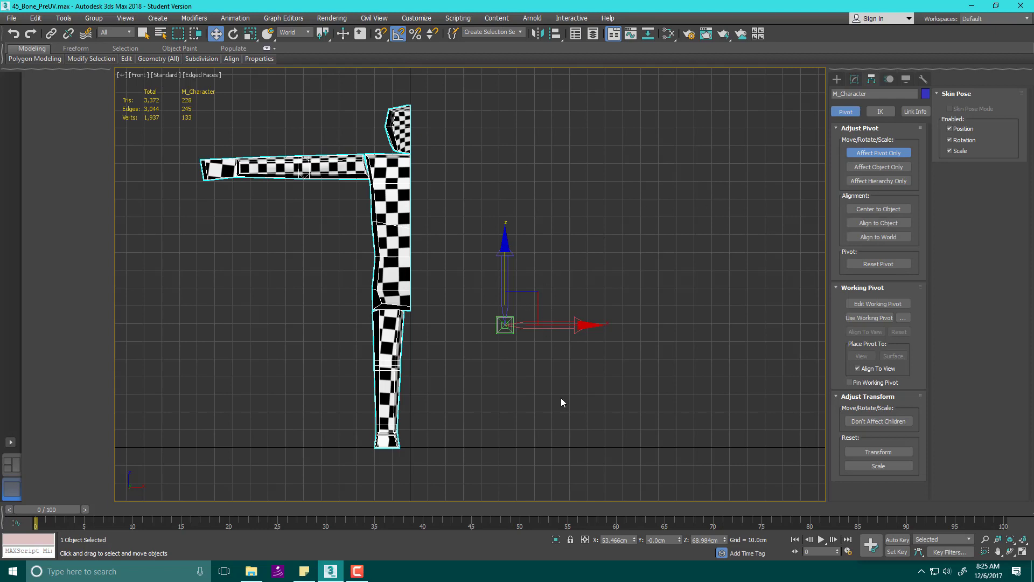
# - Reset the pivot's X and Z positions to 0 to place it at the grid origin, and turn off Affect Pivot Only
pyautogui.rightClick(634, 538)
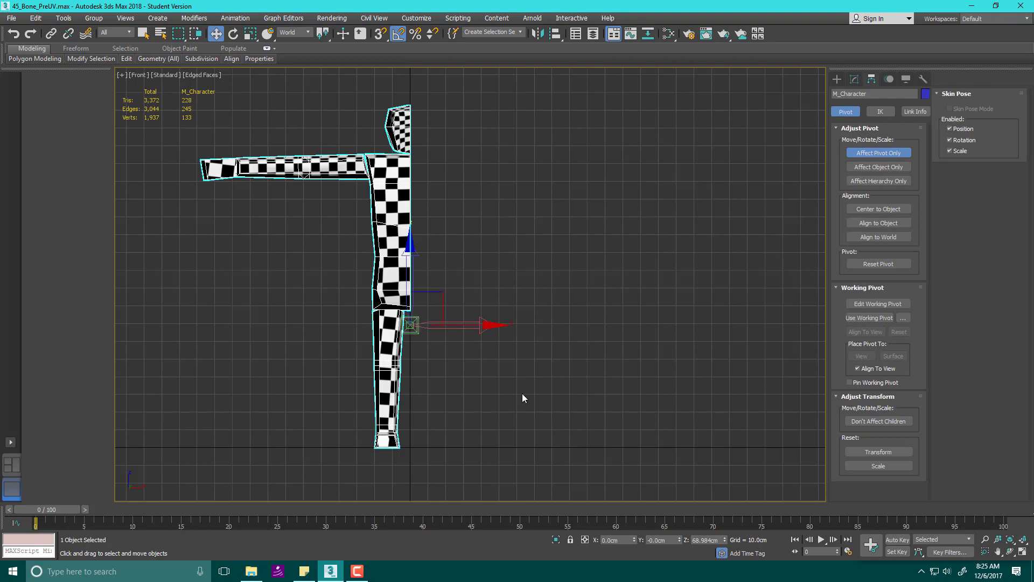
pyautogui.rightClick(724, 539)
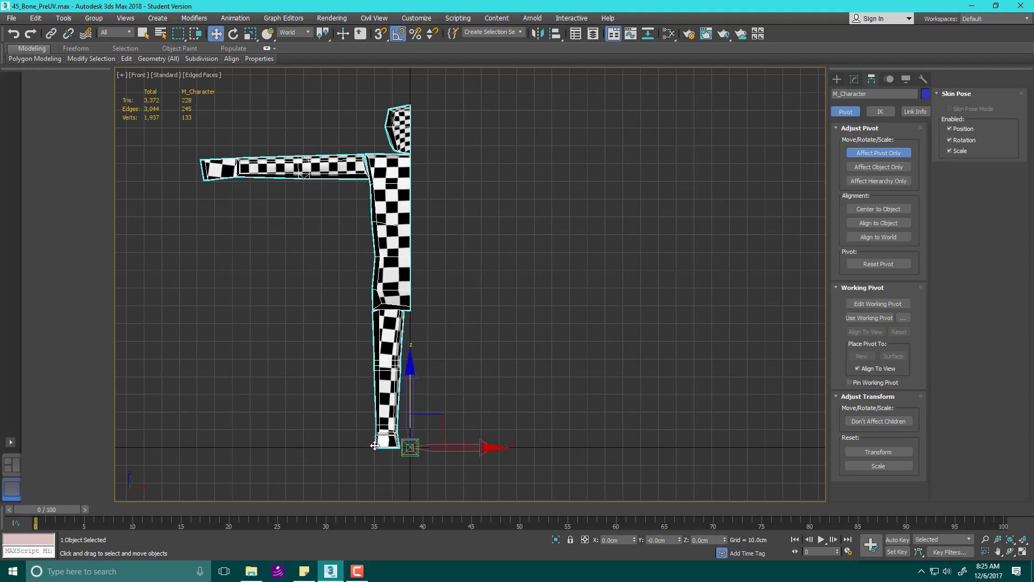
pyautogui.scroll(6, 406, 452)
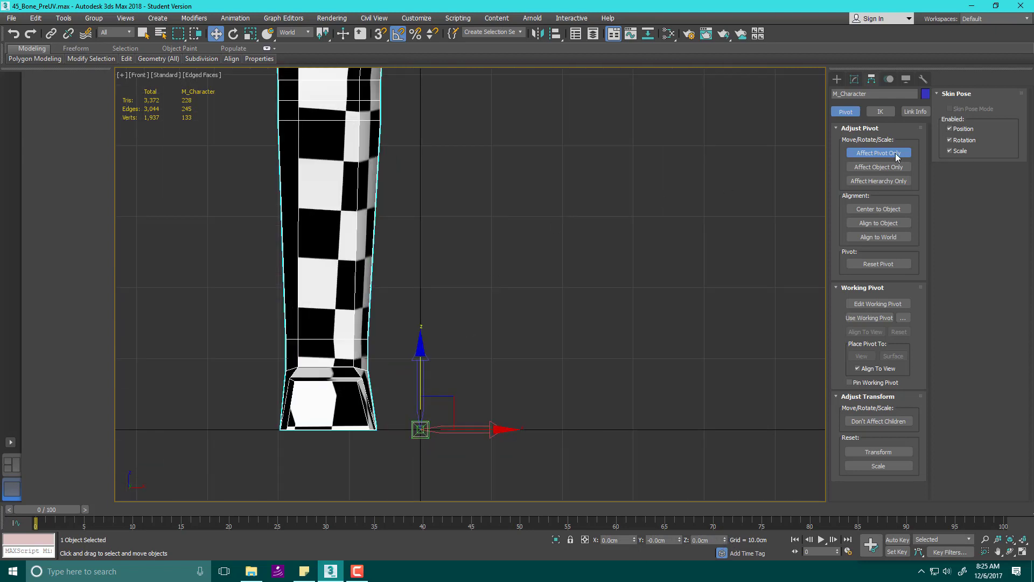
pyautogui.click(889, 154)
# - Examine the character's pivot against the grid origin from the front and in an orbited view, and return to its Editable Poly settings
pyautogui.scroll(-5, 561, 223)
pyautogui.scroll(3, 561, 243)
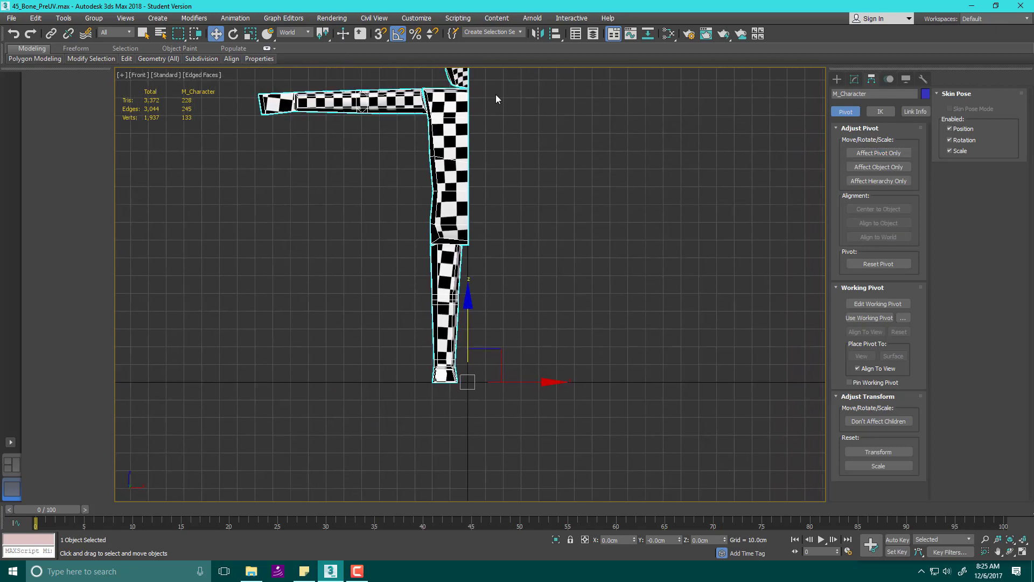
pyautogui.moveTo(463, 165); pyautogui.dragTo(528, 239, button='middle')
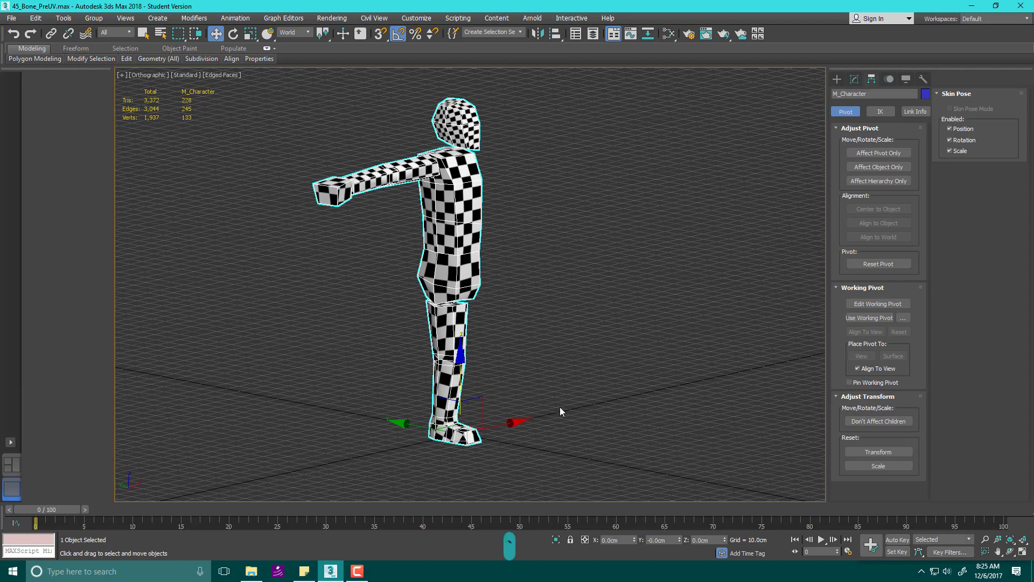
pyautogui.moveTo(559, 410)
pyautogui.keyDown('alt'); pyautogui.mouseDown(button='middle')
pyautogui.moveTo(549, 431)
pyautogui.moveTo(535, 429)
pyautogui.moveTo(545, 426)
pyautogui.moveTo(540, 415)
pyautogui.mouseUp(button='middle'); pyautogui.keyUp('alt')
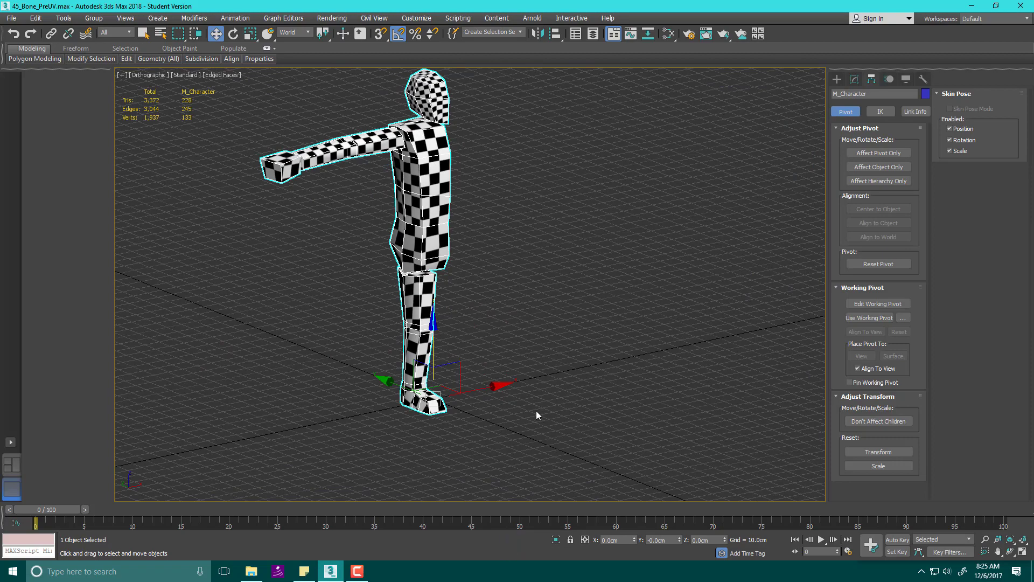
pyautogui.moveTo(565, 233); pyautogui.dragTo(606, 260, button='middle')
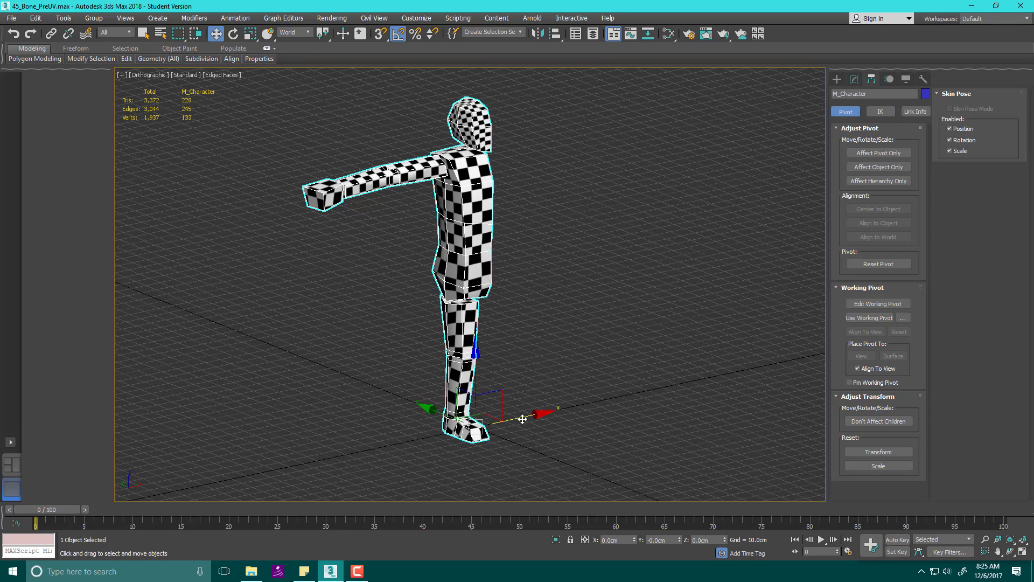
pyautogui.moveTo(575, 430); pyautogui.dragTo(581, 409, button='middle')
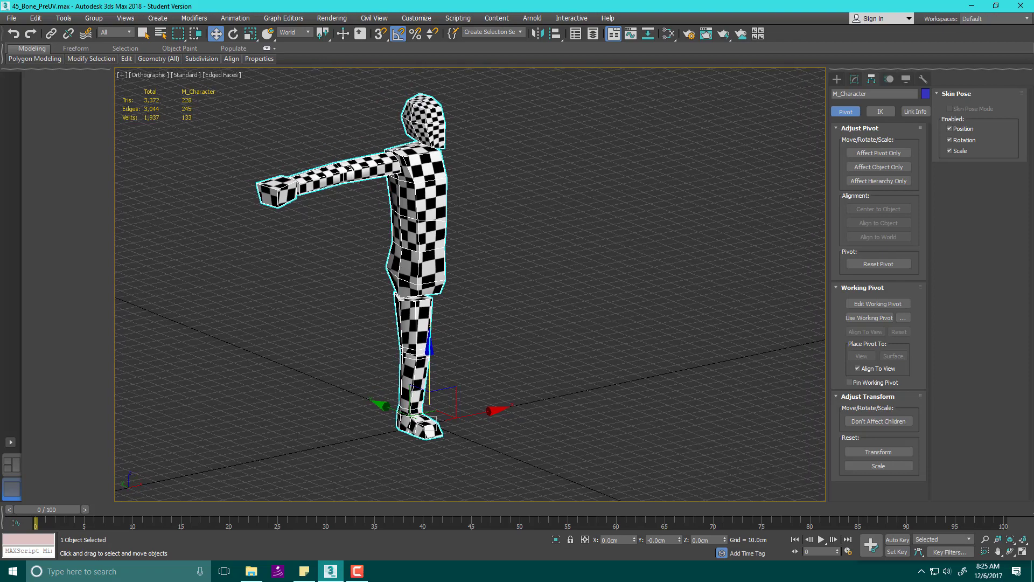
pyautogui.keyDown('alt'); pyautogui.moveTo(544, 296); pyautogui.dragTo(501, 289, button='middle'); pyautogui.keyUp('alt')
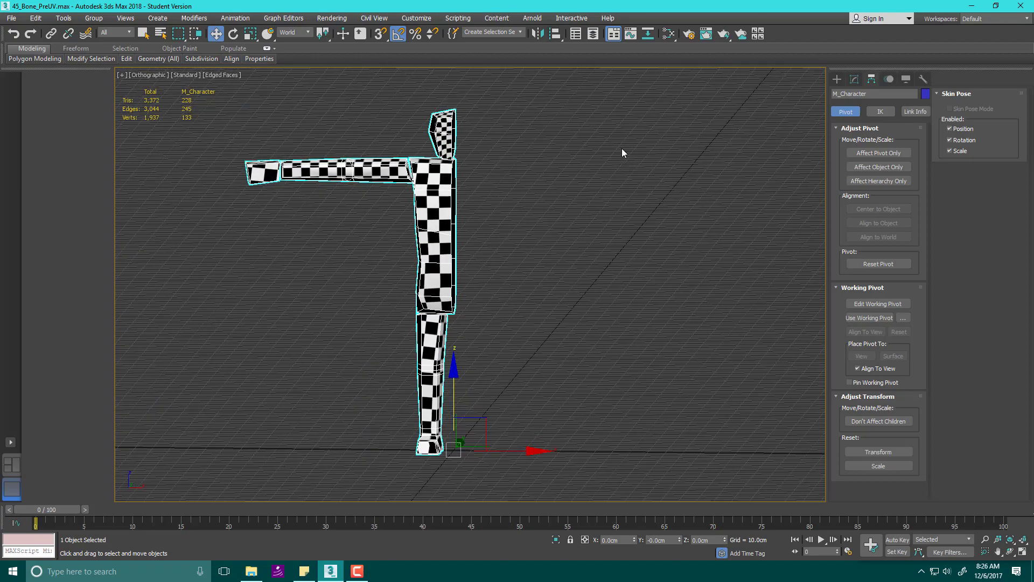
pyautogui.click(854, 79)
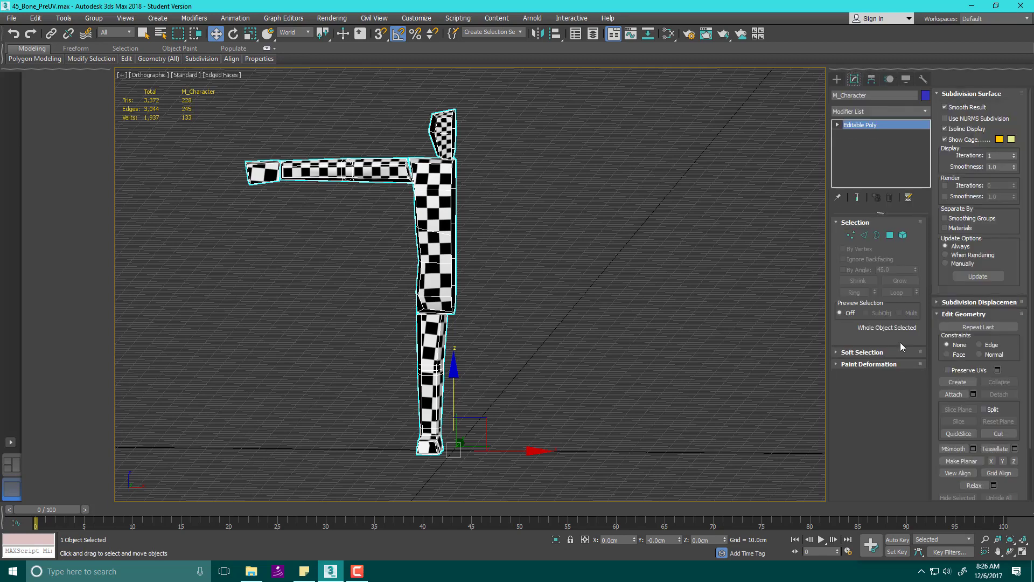